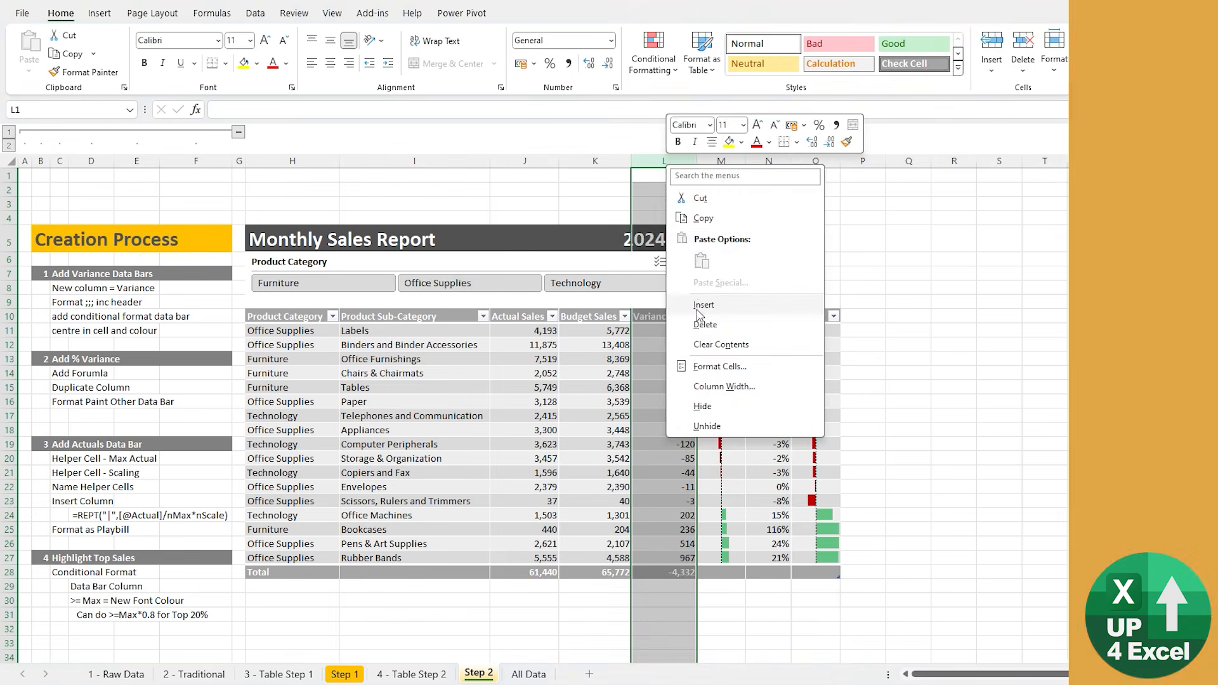
# - Insert a new table column between Budget Sales and Variance and head it Top Act
pyautogui.click(702, 306)
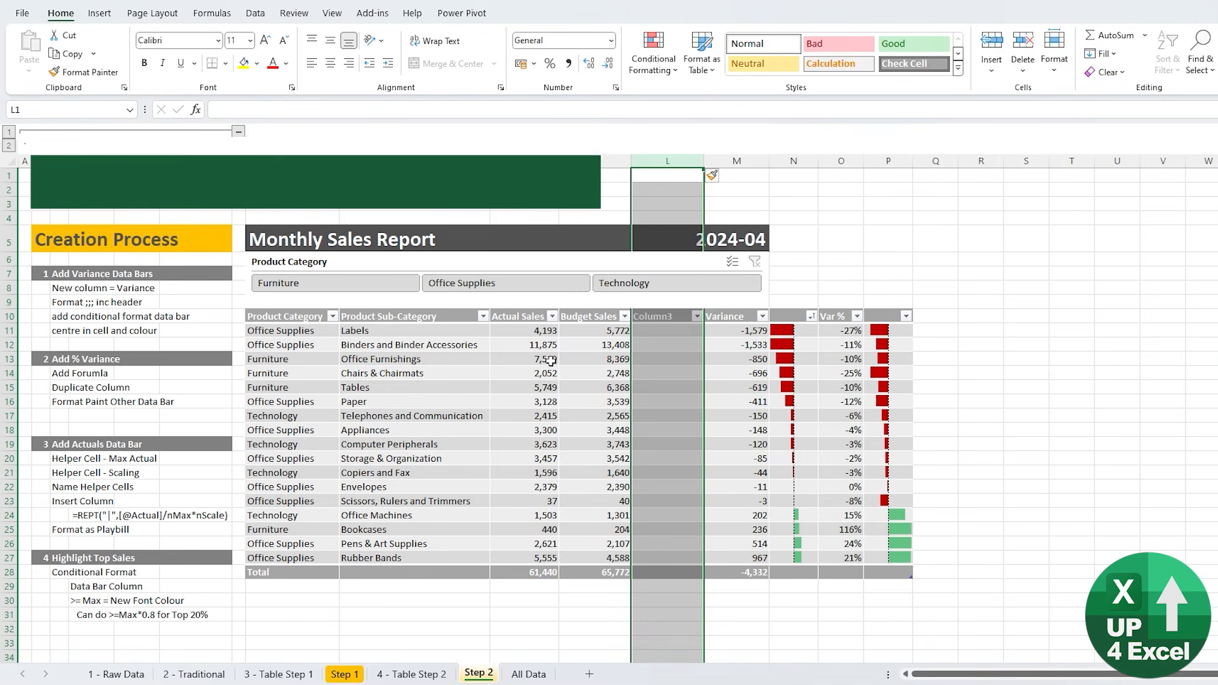
pyautogui.click(673, 316)
pyautogui.write('Top Act')
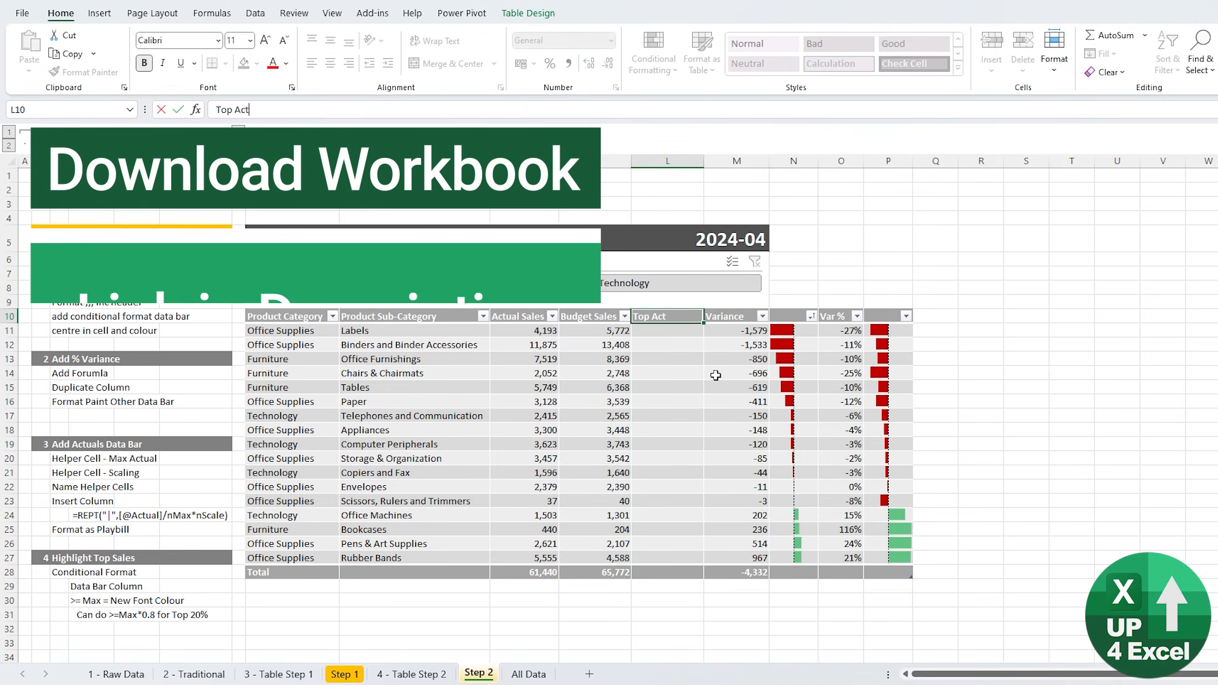
pyautogui.press('Return')
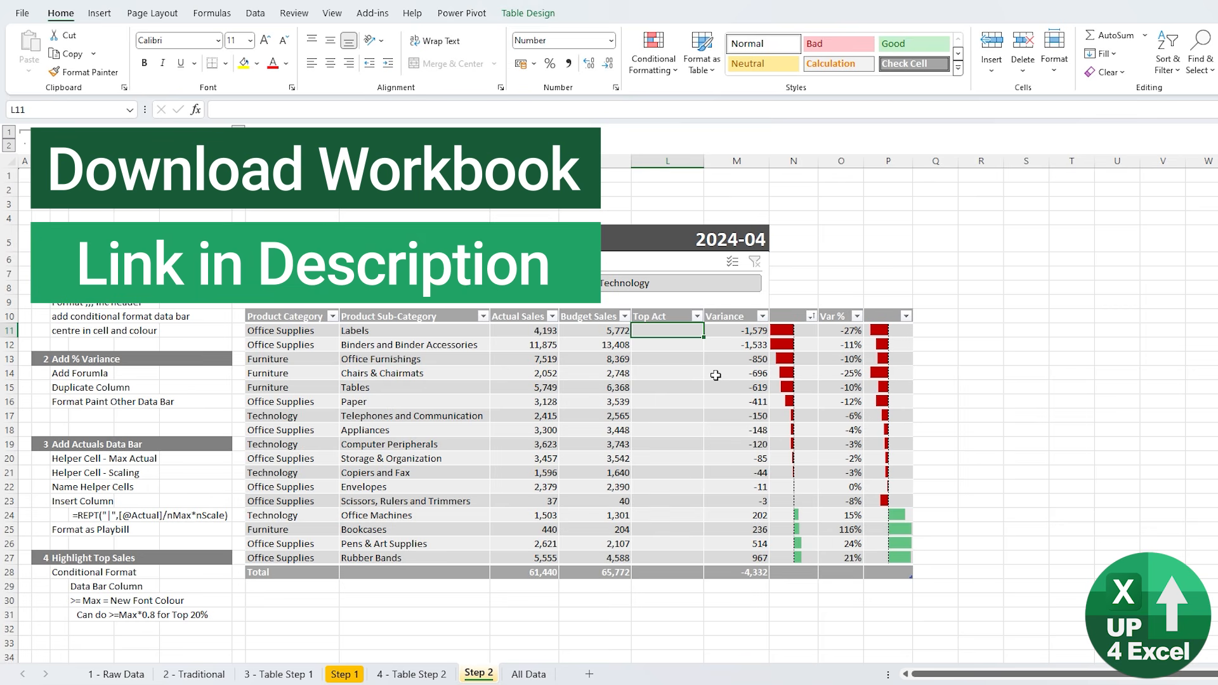
# - Try filling the Top Act column with =[@[Actual Sales]] and applying orange solid-fill data bars
pyautogui.write('=[@[Actual Sales]]')
pyautogui.press('Return')
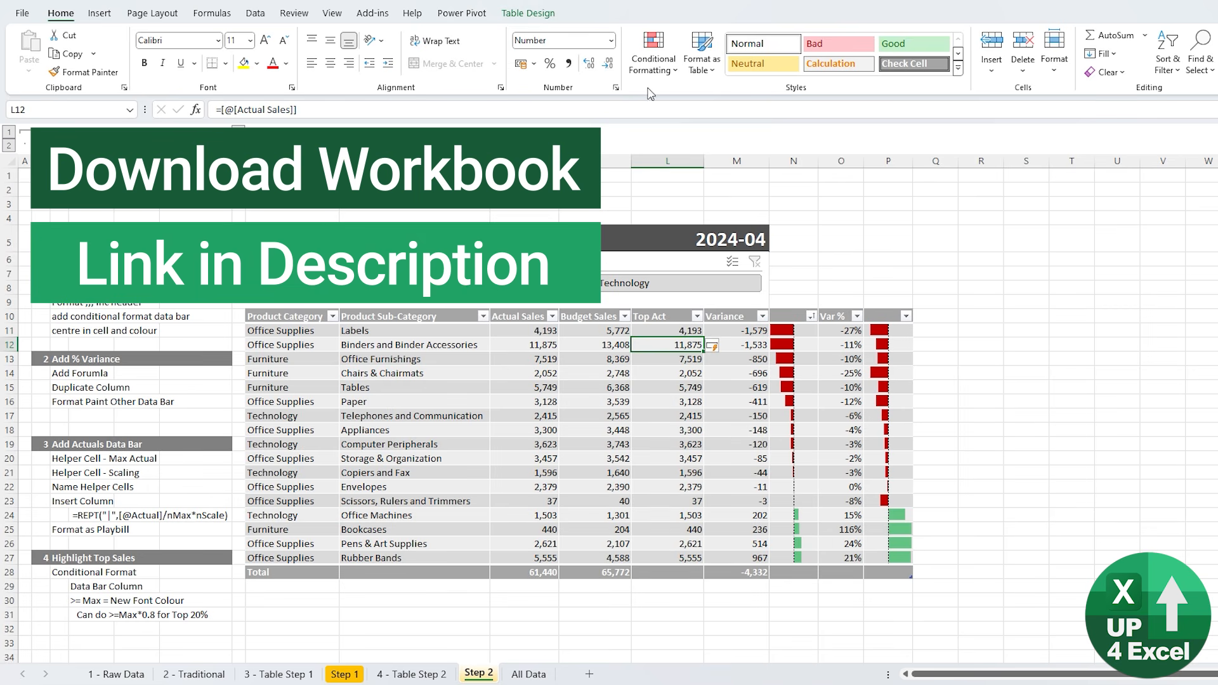
pyautogui.hotkey('ctrl', 'space')
pyautogui.click(653, 57)
pyautogui.moveTo(704, 174)
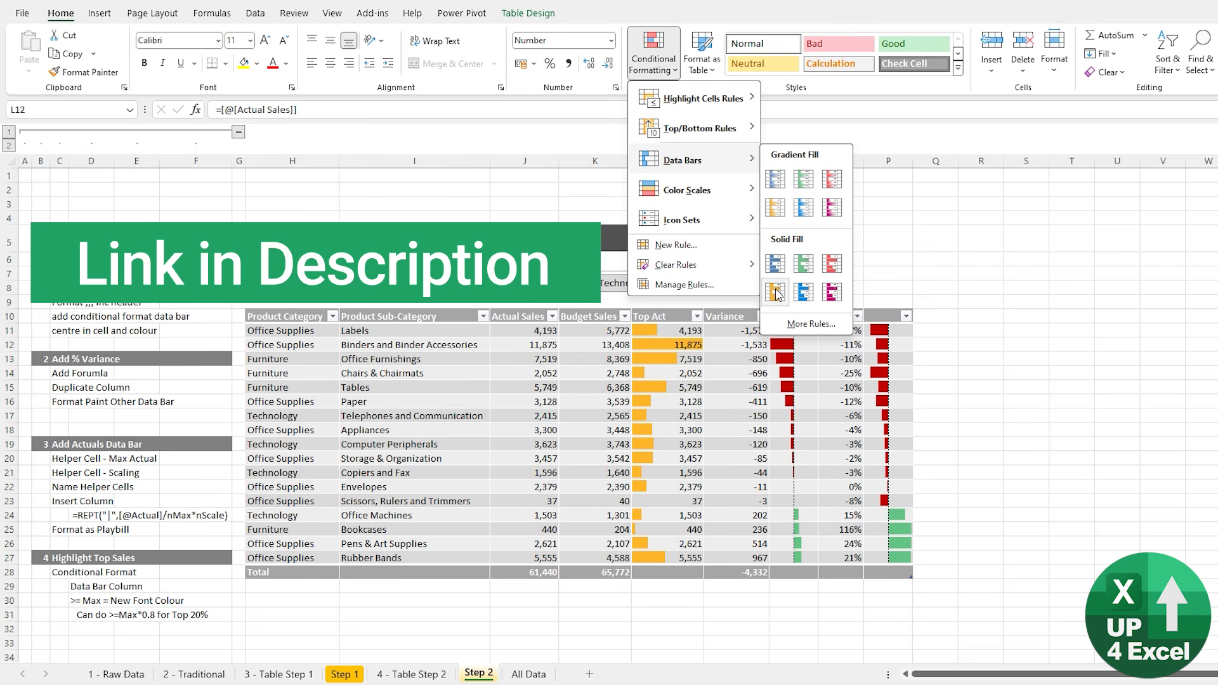
pyautogui.click(777, 293)
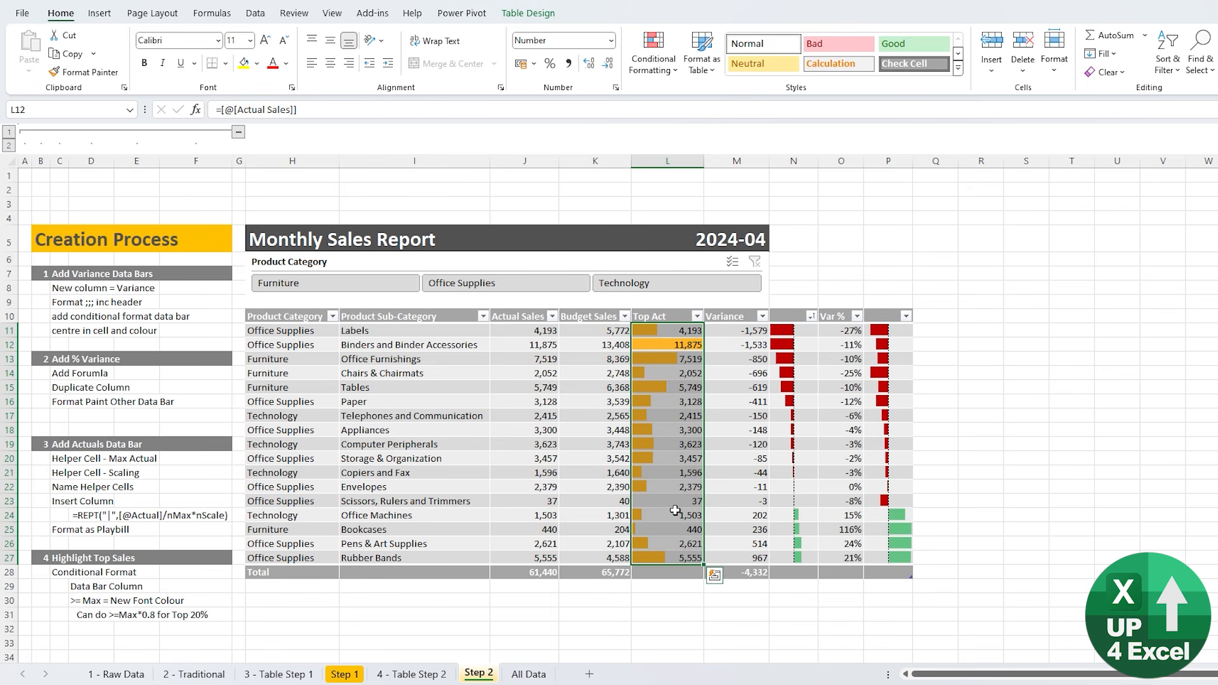
# - Undo the data bars and the formula entered in the Top Act column
pyautogui.hotkey('ctrl', 'z')
pyautogui.hotkey('ctrl', 'z')
pyautogui.hotkey('ctrl', 'z')
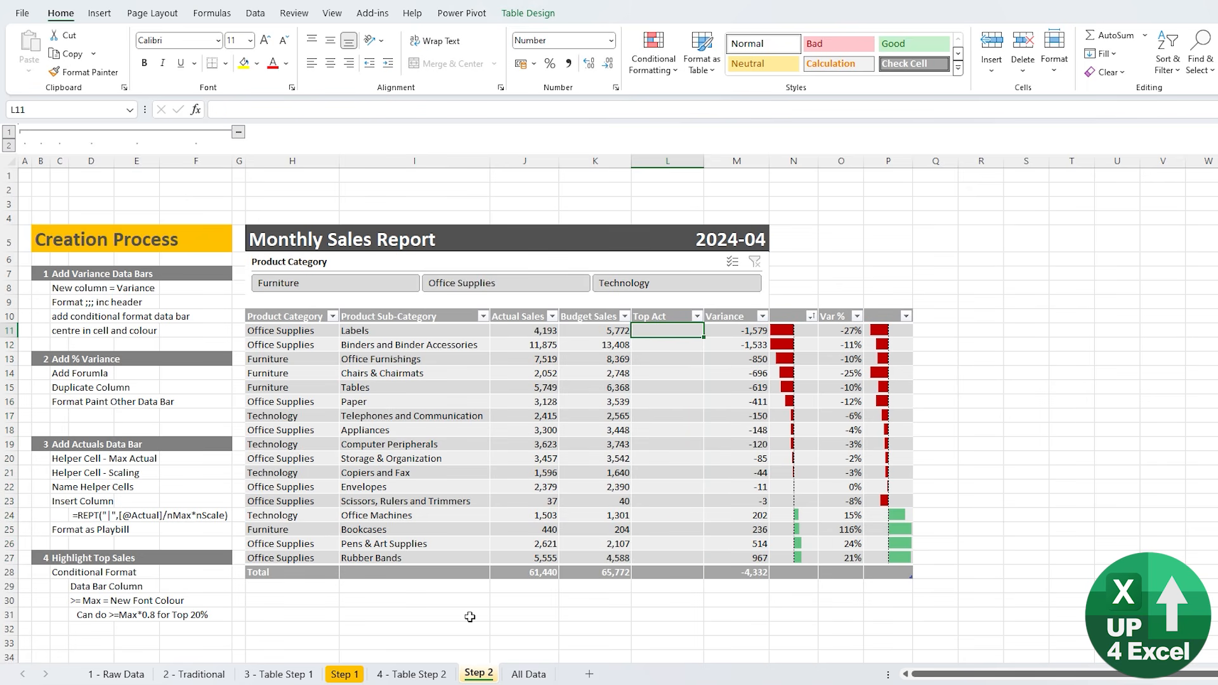
# - Examine the REPT formulas behind the Top Act bars on the 4 - Table Step 2 sheet and return to Step 2
pyautogui.click(415, 674)
pyautogui.click(419, 355)
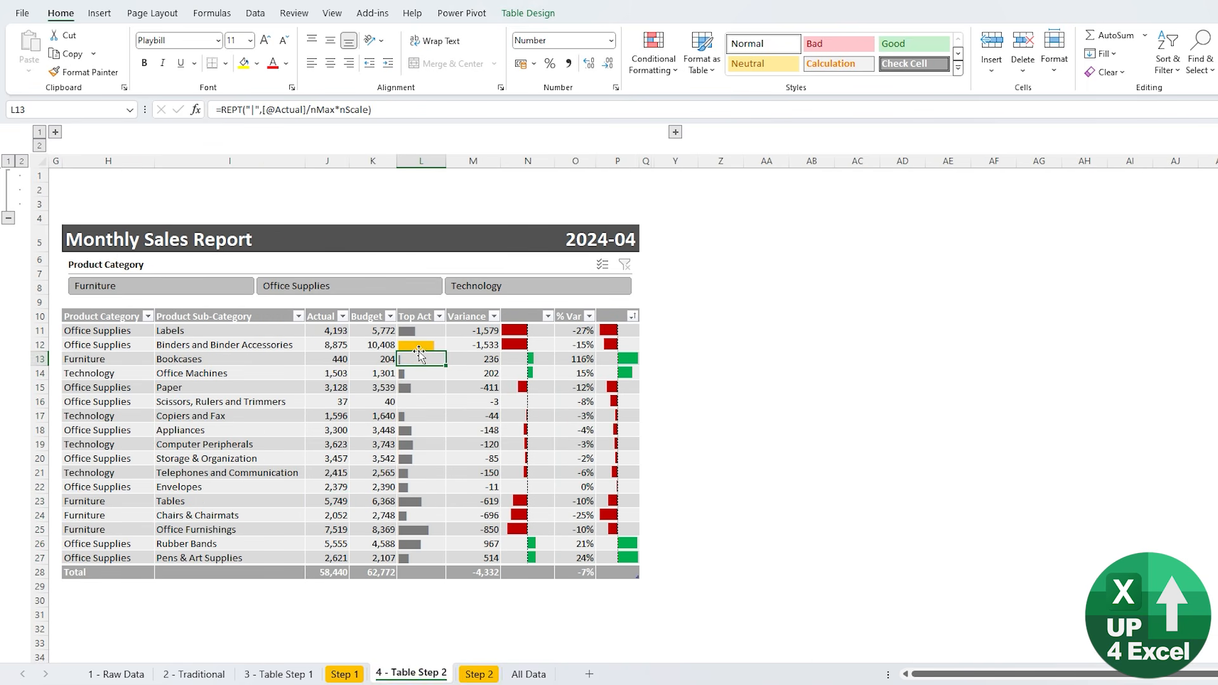
pyautogui.click(417, 348)
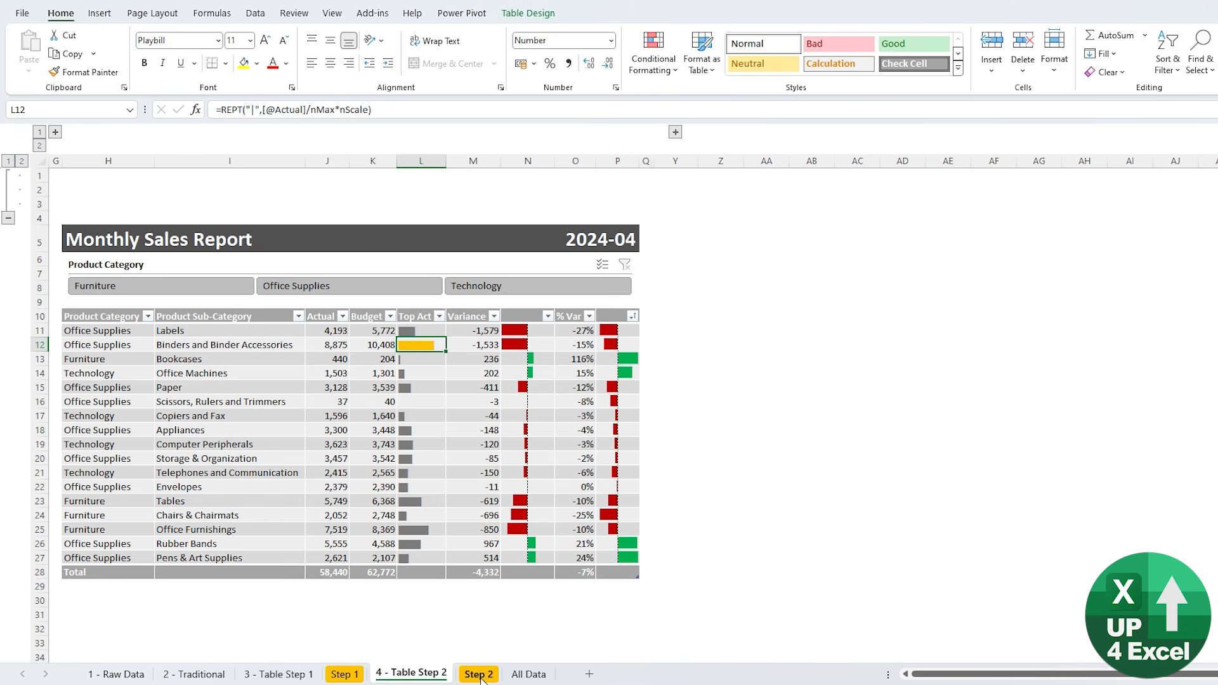
pyautogui.click(478, 674)
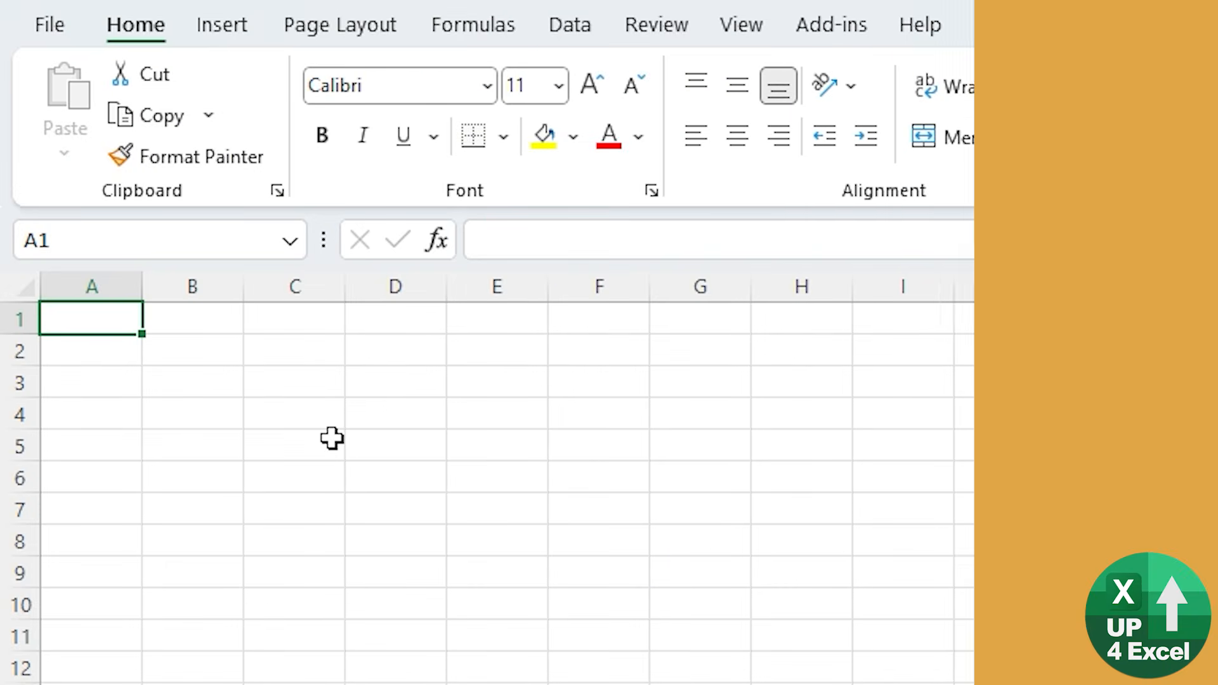
# - Enter the test values 10 in C5 and 4 in C6 of the blank sheet
pyautogui.click(330, 438)
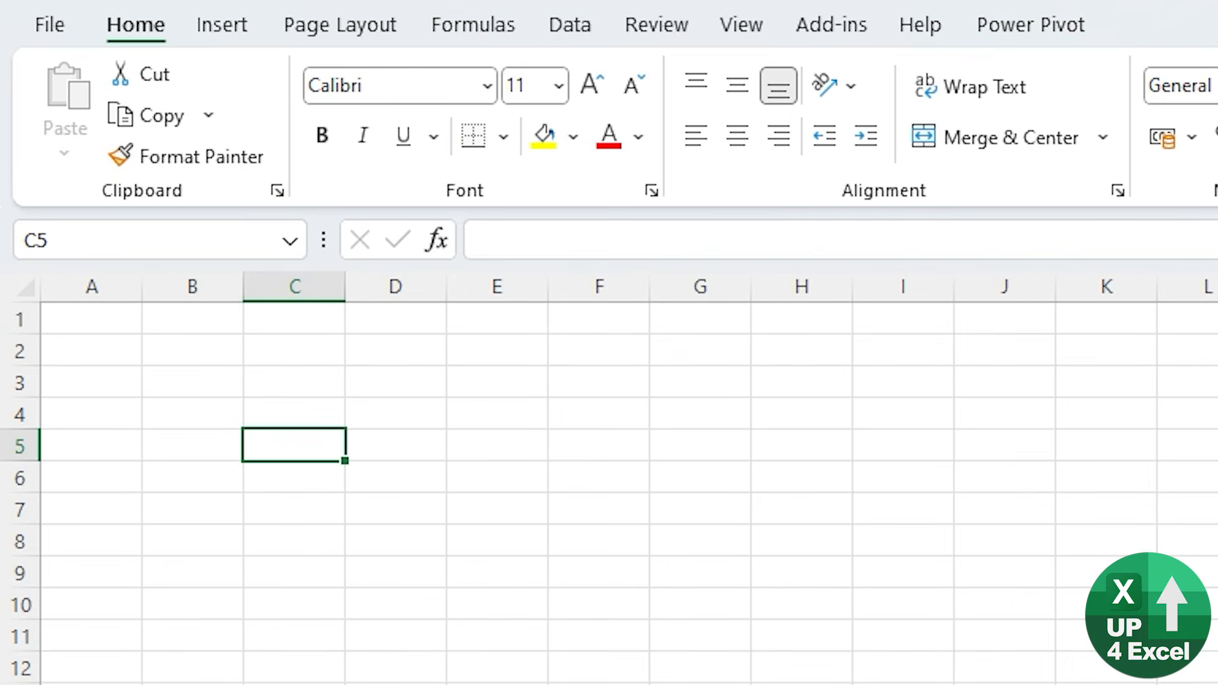
pyautogui.write('10')
pyautogui.press('Return')
pyautogui.press('Up')
pyautogui.press('Right')
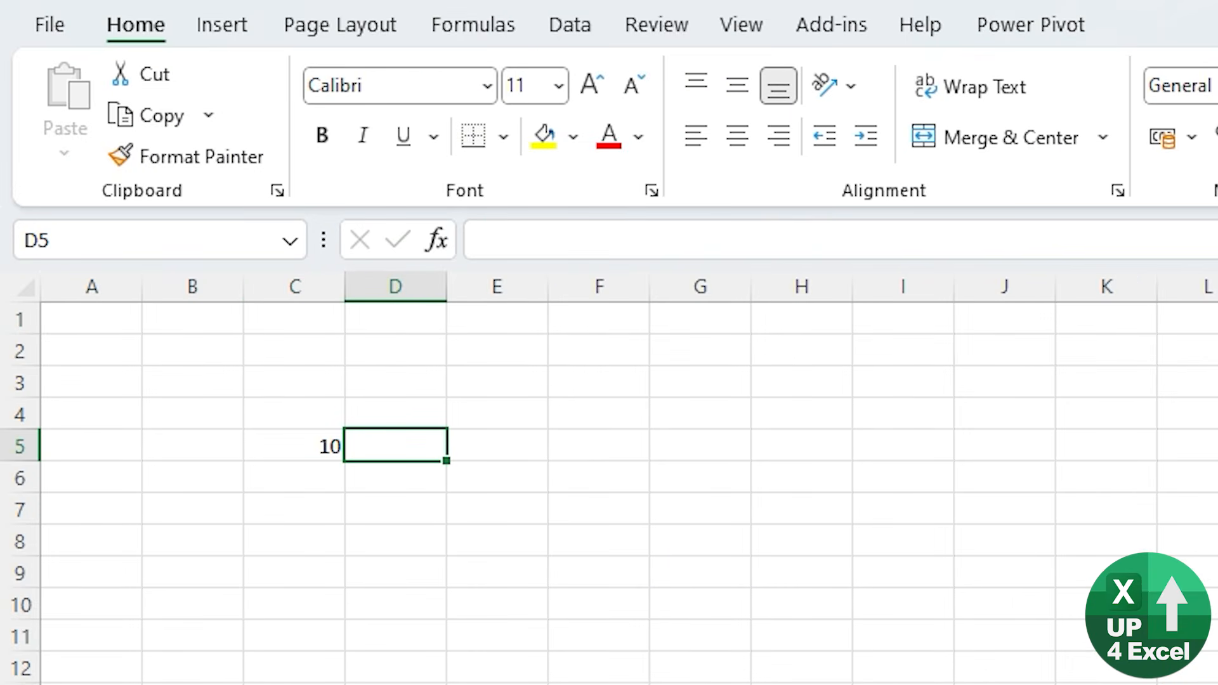
pyautogui.press('Left')
pyautogui.press('Down')
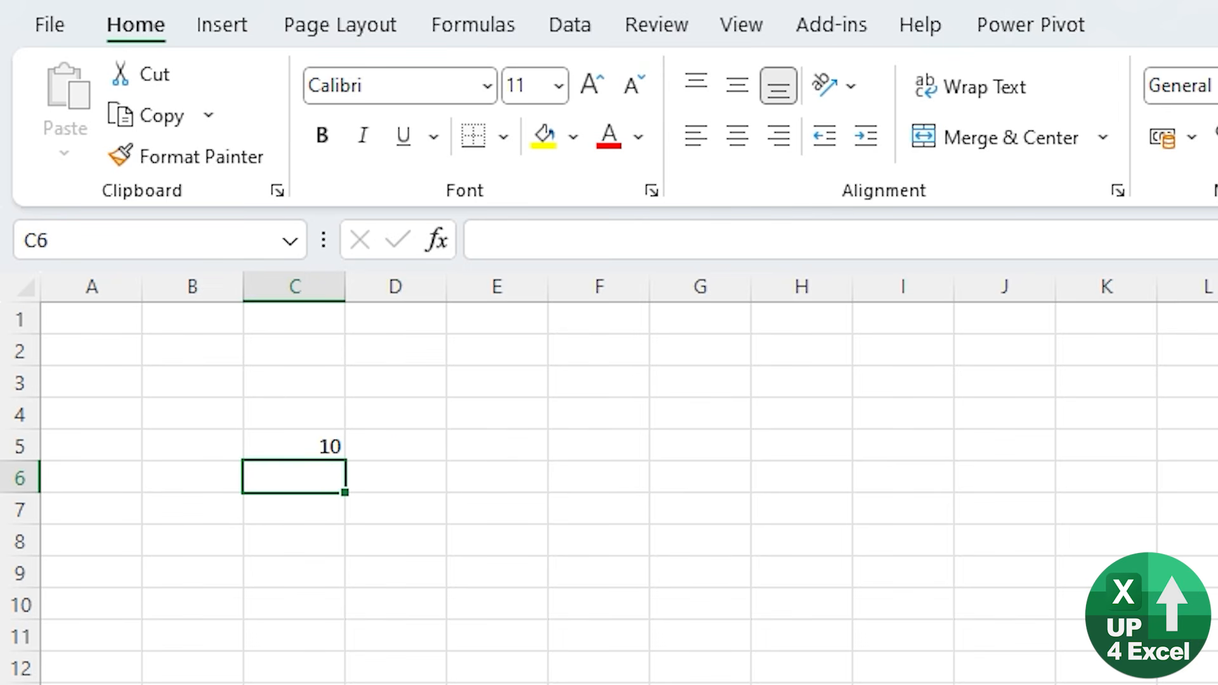
pyautogui.write('4')
# - Enter =REPT("|",C5) in D5 to repeat the pipe character by the value in C5
pyautogui.press('Up')
pyautogui.press('Right')
pyautogui.write('=rept(')
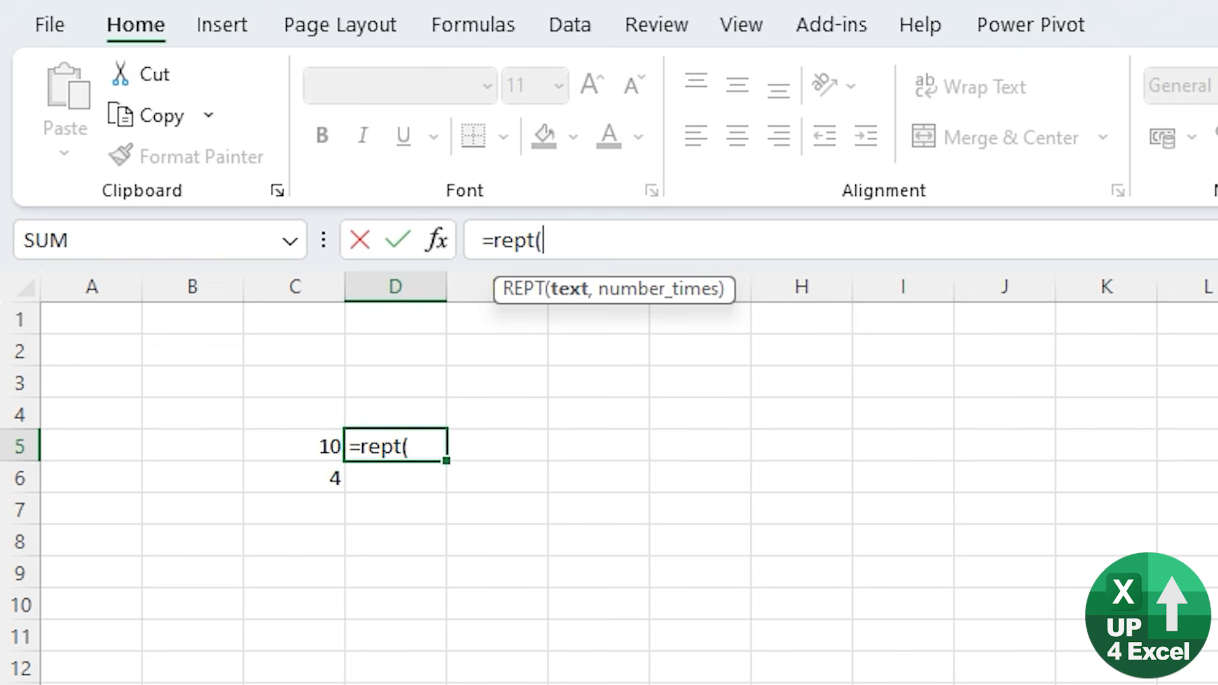
pyautogui.write('"|\\')
pyautogui.press('BackSpace')
pyautogui.write('",')
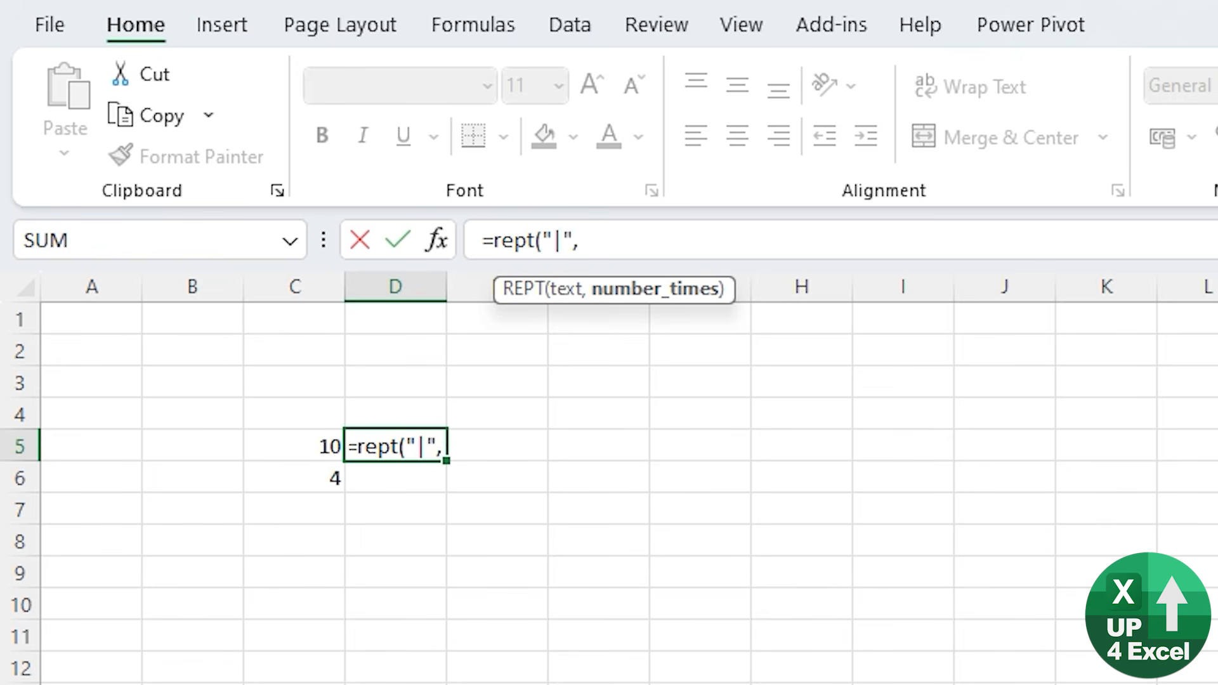
pyautogui.press('Left')
pyautogui.press('Return')
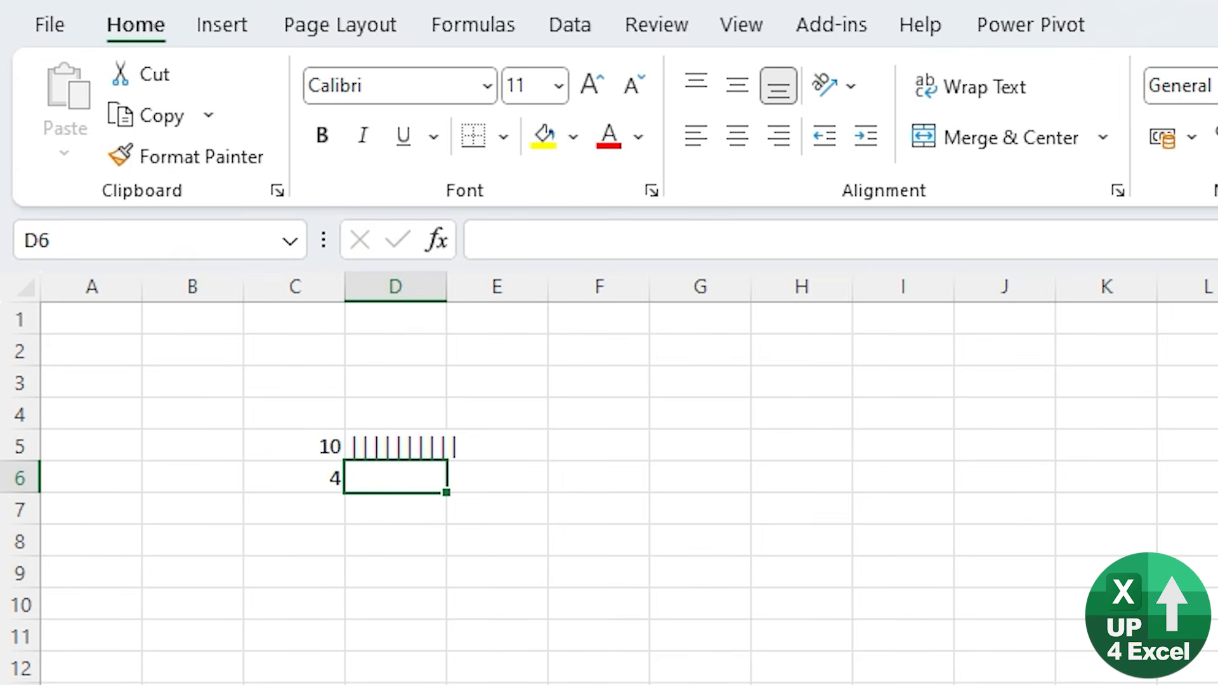
# - Copy the REPT formula from D5 into D6
pyautogui.press('Up')
pyautogui.hotkey('ctrl', 'c')
pyautogui.press('Down')
pyautogui.hotkey('ctrl', 'v')
pyautogui.press('Down')
pyautogui.press('Up')
pyautogui.press('Up')
pyautogui.press('Left')
pyautogui.press('Escape')
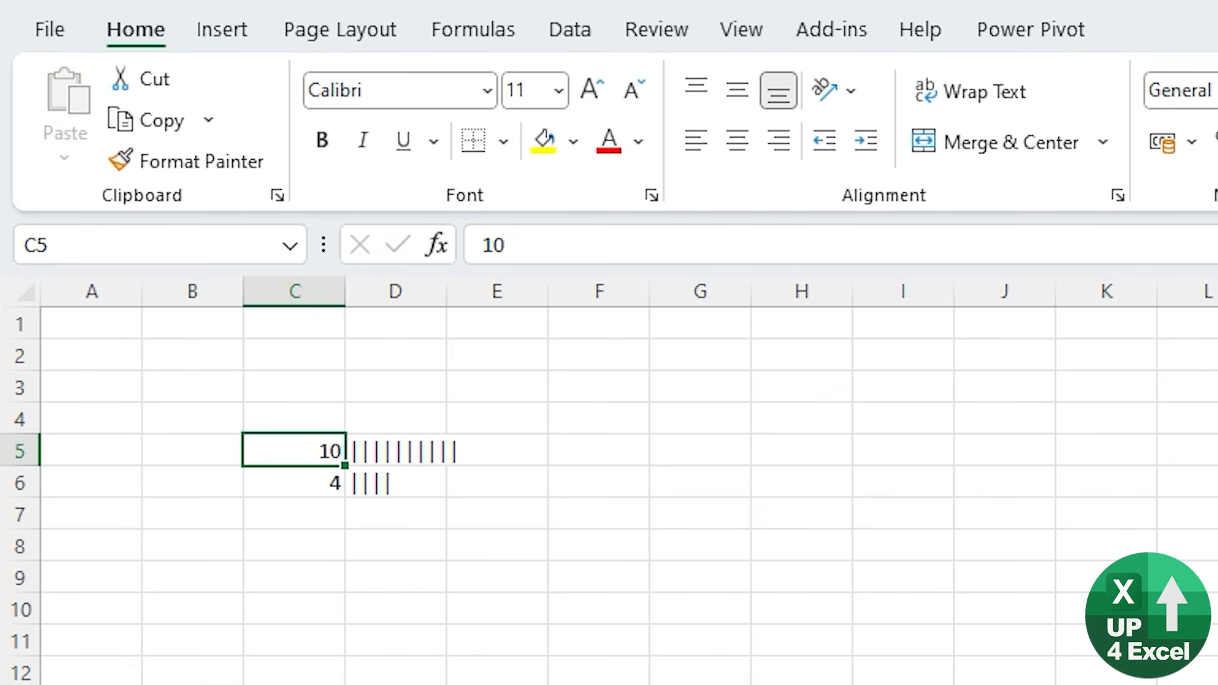
# - Try 50 as the test value in C5 and settle on 40
pyautogui.write('50')
pyautogui.press('Return')
pyautogui.press('Up')
pyautogui.write('40')
pyautogui.press('Return')
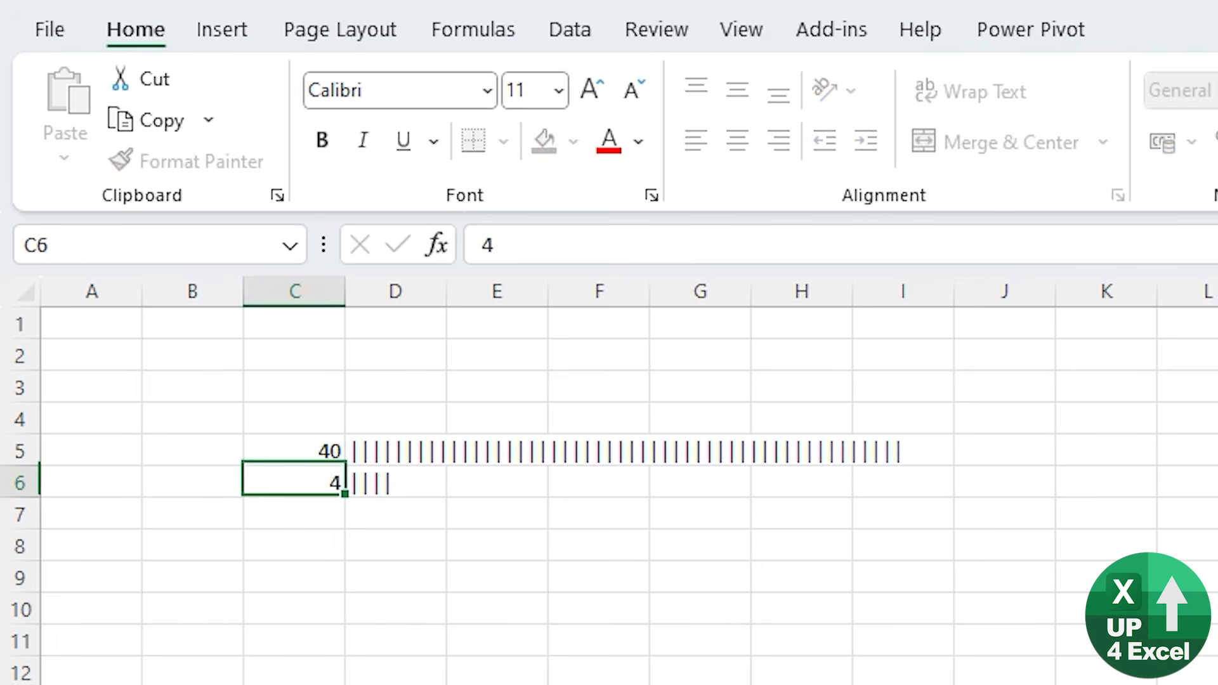
# - Set the font of D5 to Playbill and copy its formatting to D6 with Format Painter
pyautogui.press('Up')
pyautogui.press('Right')
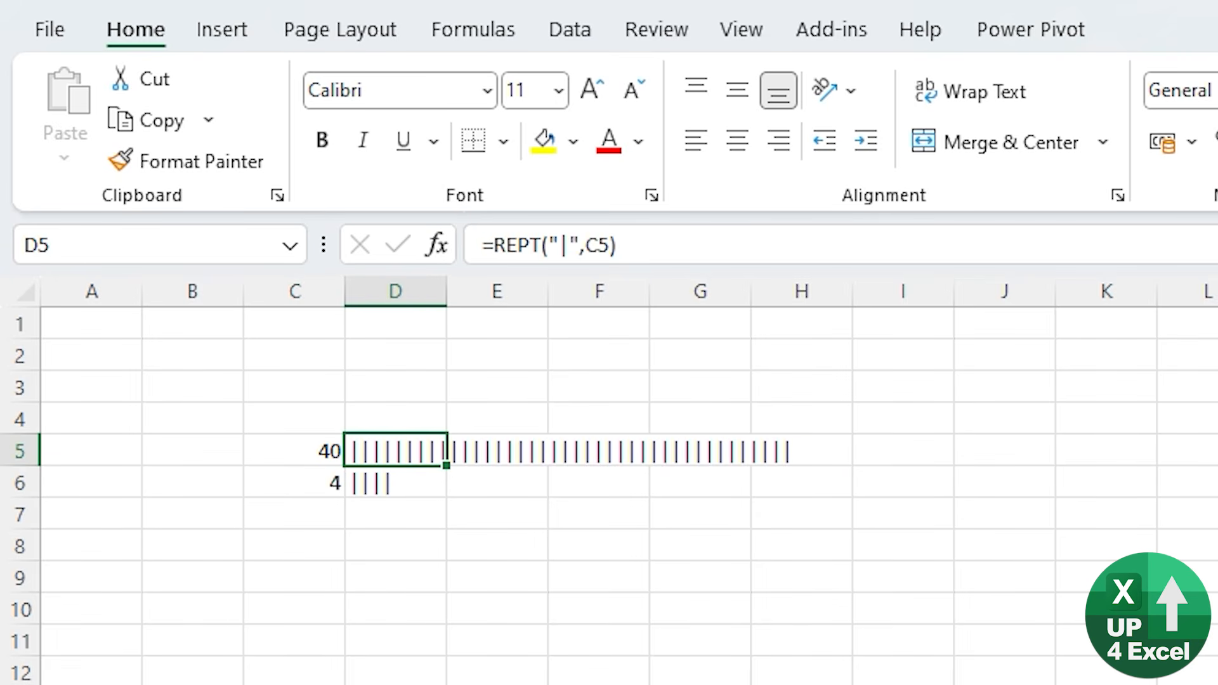
pyautogui.click(394, 89)
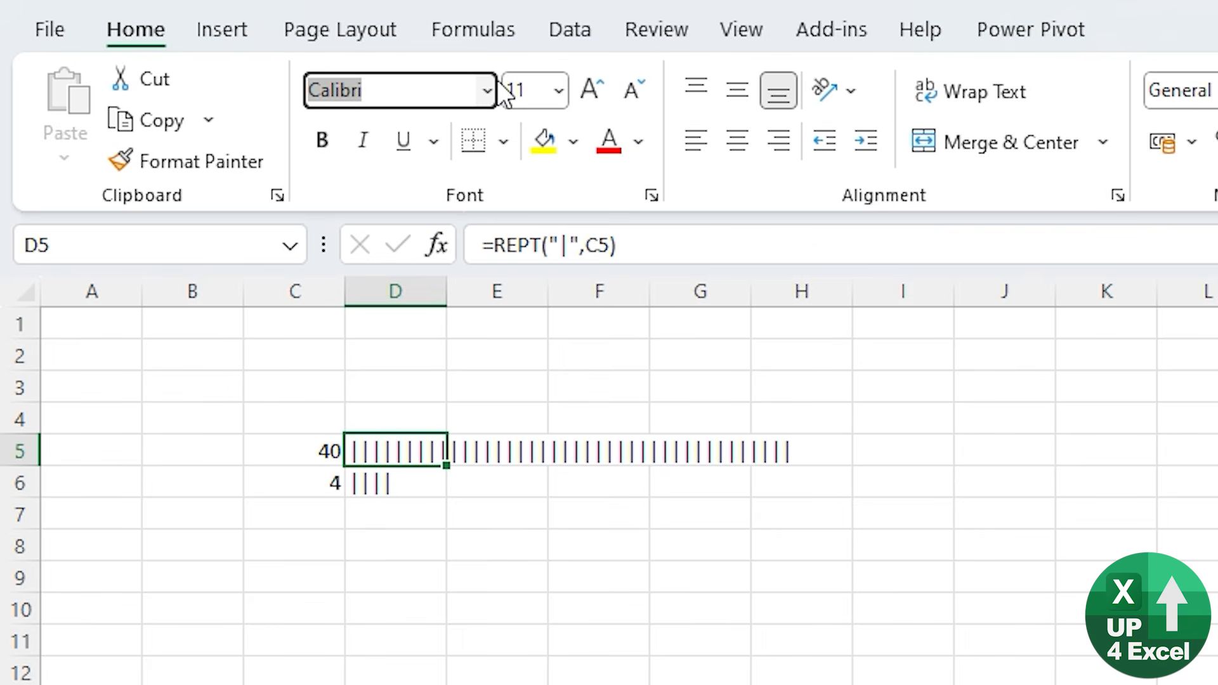
pyautogui.write('Playbill')
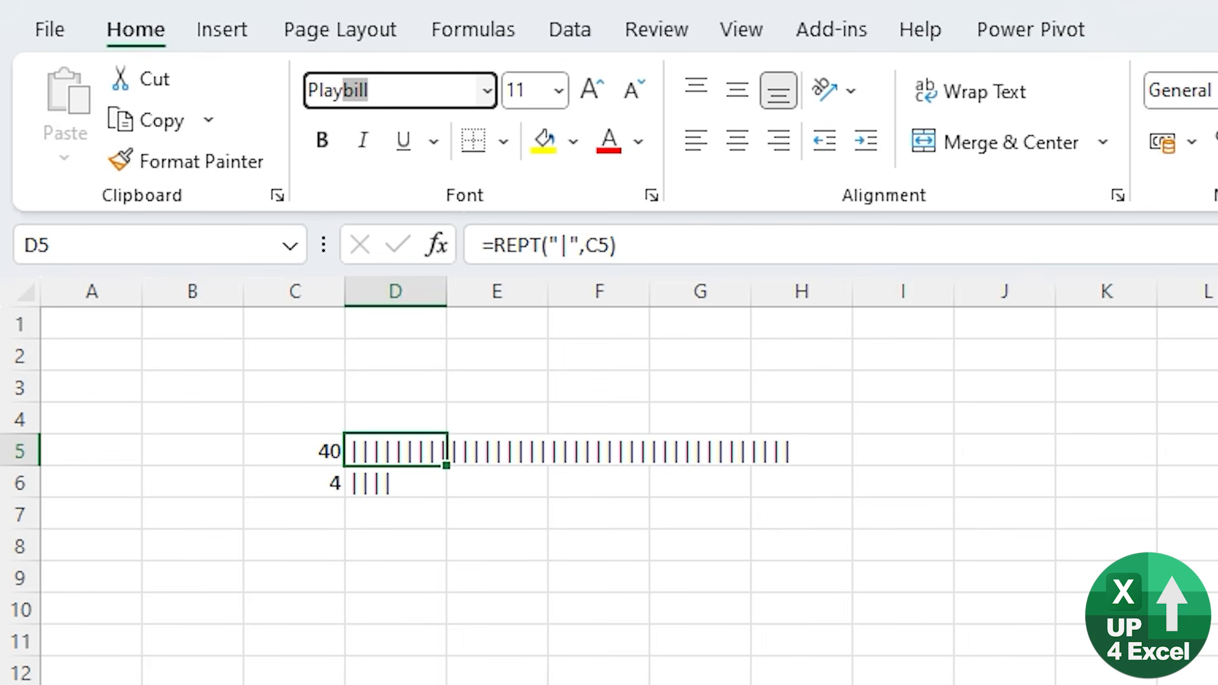
pyautogui.press('Tab')
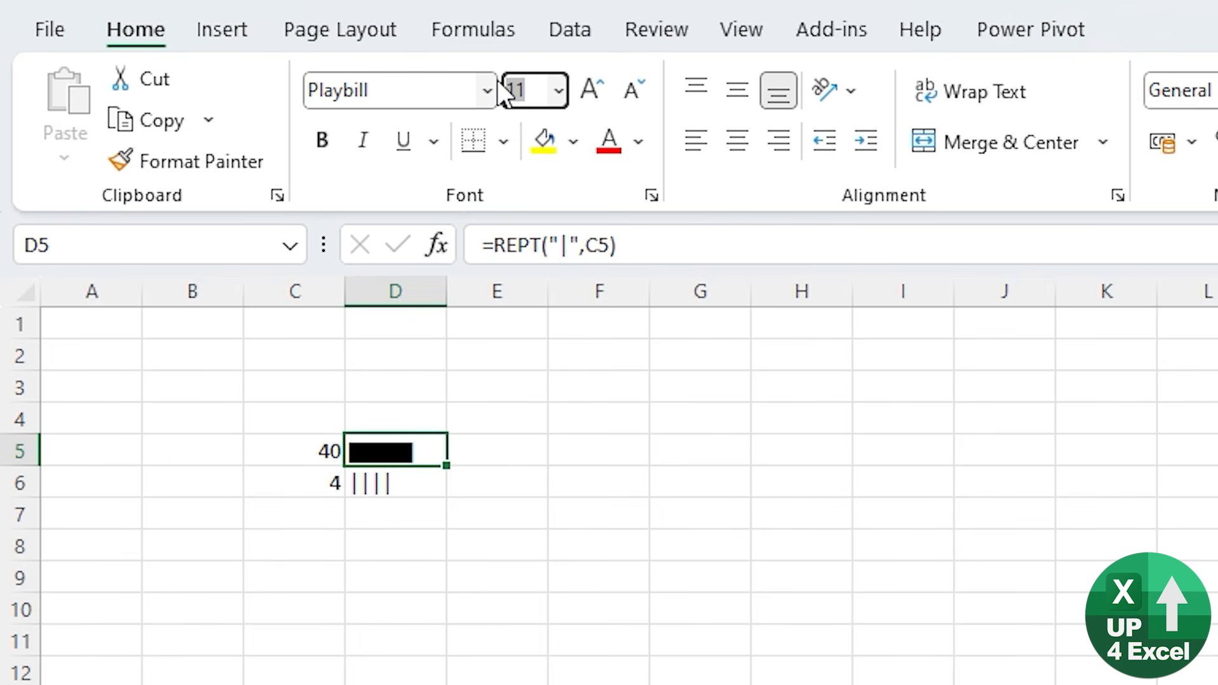
pyautogui.press('Return')
pyautogui.press('Up')
pyautogui.press('Down')
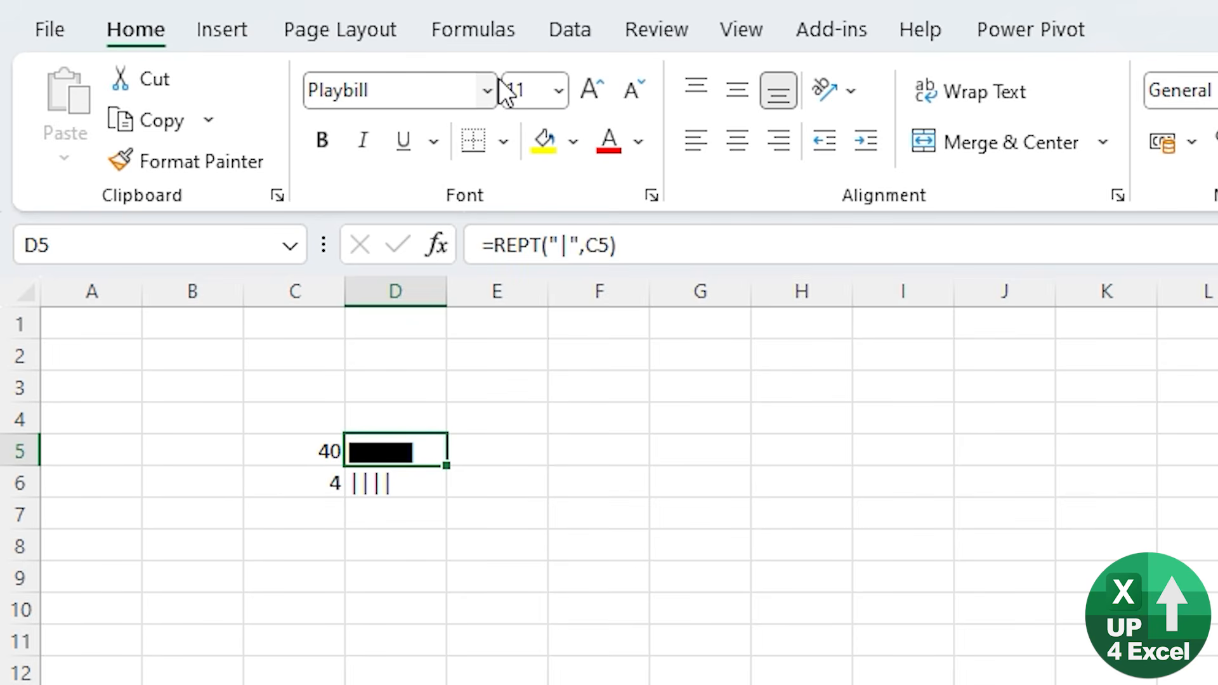
pyautogui.click(231, 166)
pyautogui.click(381, 489)
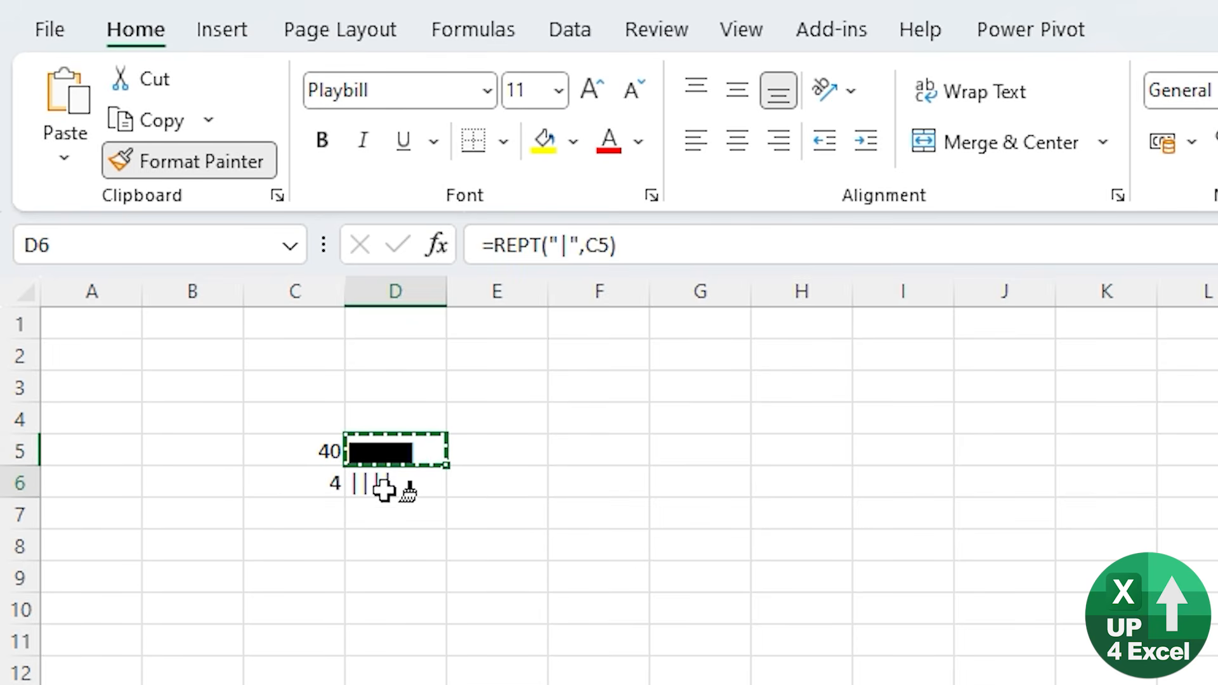
# - Test the second bar by setting C6 to 45 and finally to 100
pyautogui.click(315, 493)
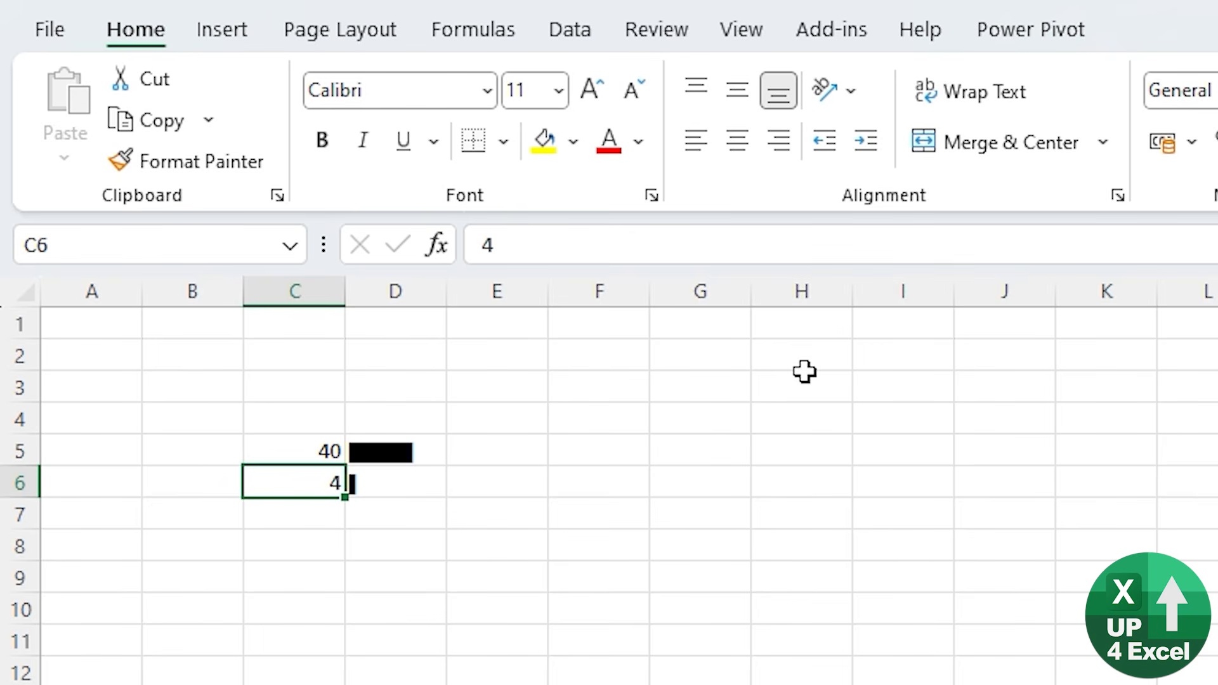
pyautogui.write('45')
pyautogui.hotkey('ctrl', 'Return')
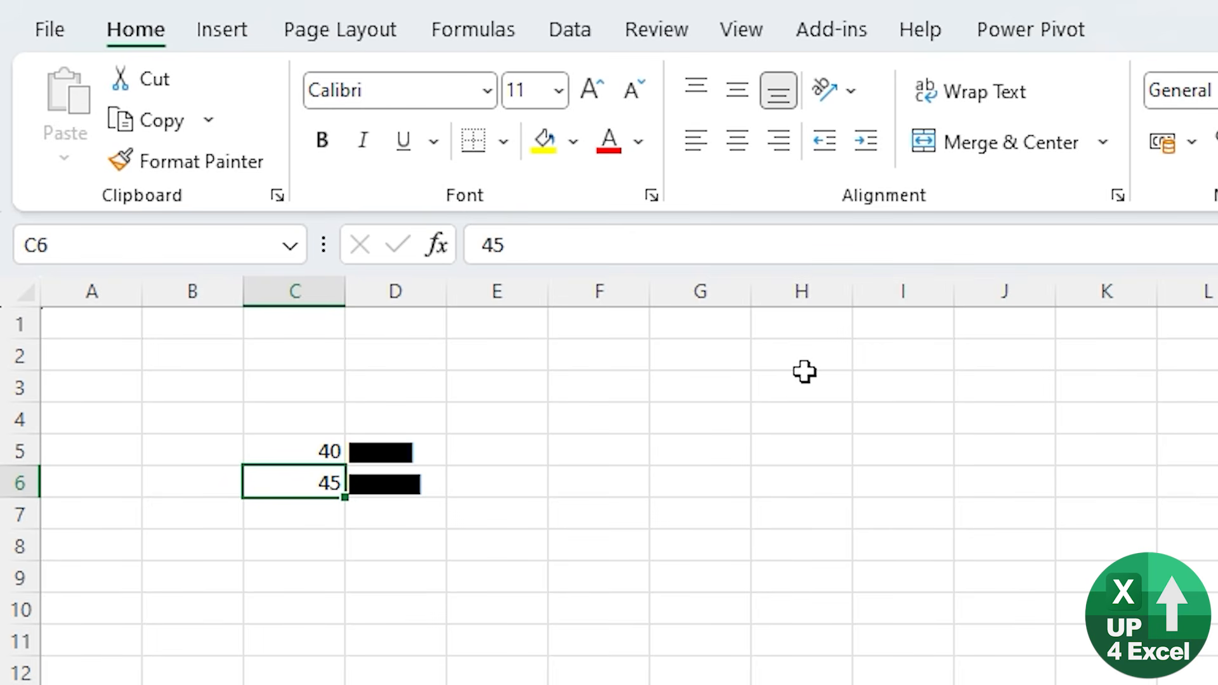
pyautogui.write('100')
pyautogui.press('Return')
pyautogui.press('Up')
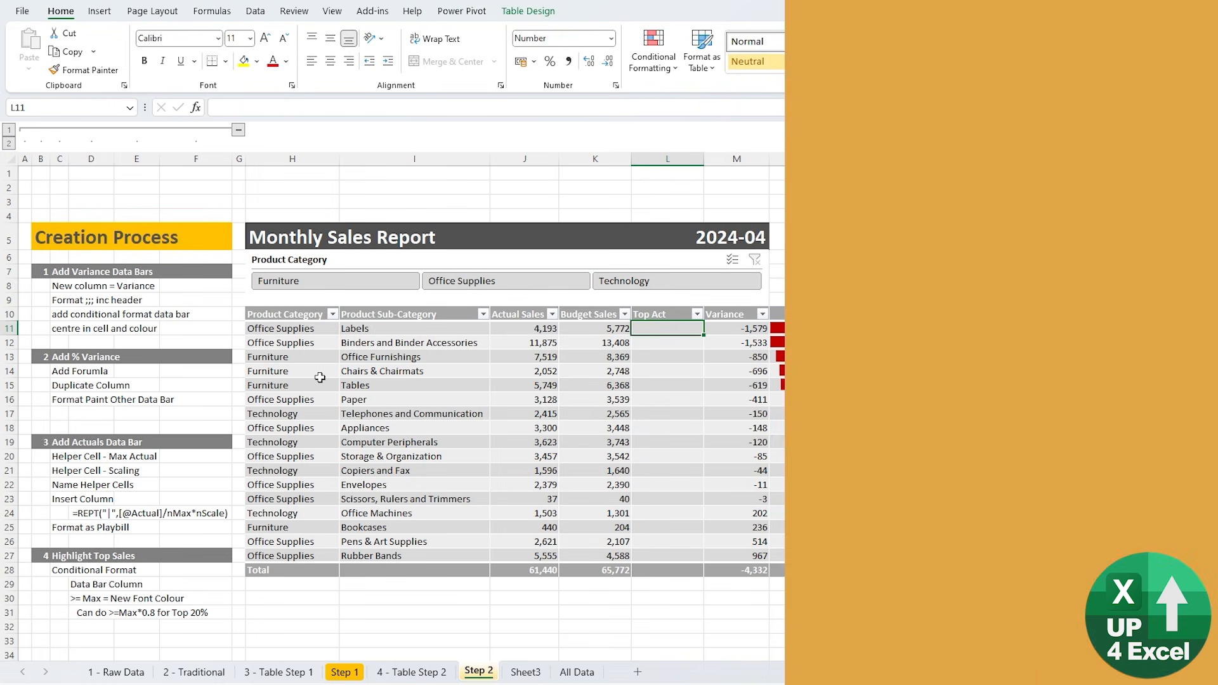
# - Label cell B2 on the Step 2 sheet as Max
pyautogui.click(48, 188)
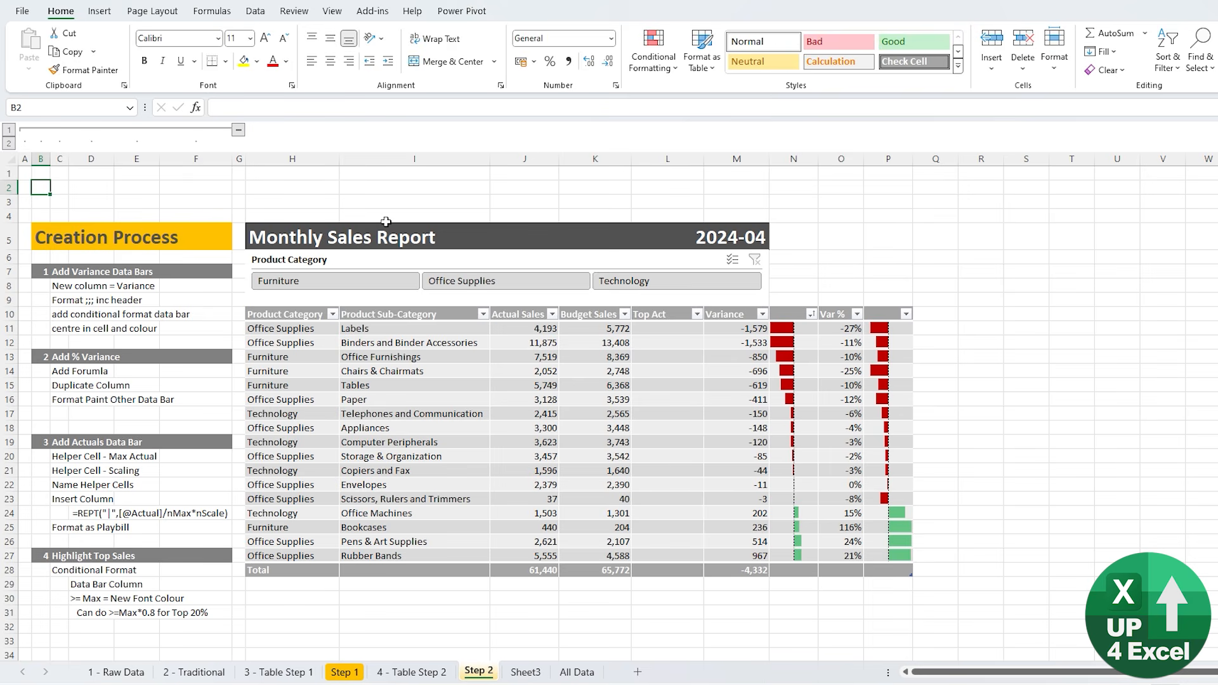
pyautogui.write('Max')
pyautogui.press('Return')
# - Calculate the maximum of the table's Actual Sales column in D2 with MAX and format it with thousands separators and two decimals
pyautogui.press('Up')
pyautogui.press('Right')
pyautogui.press('Right')
pyautogui.write('=MAX(')
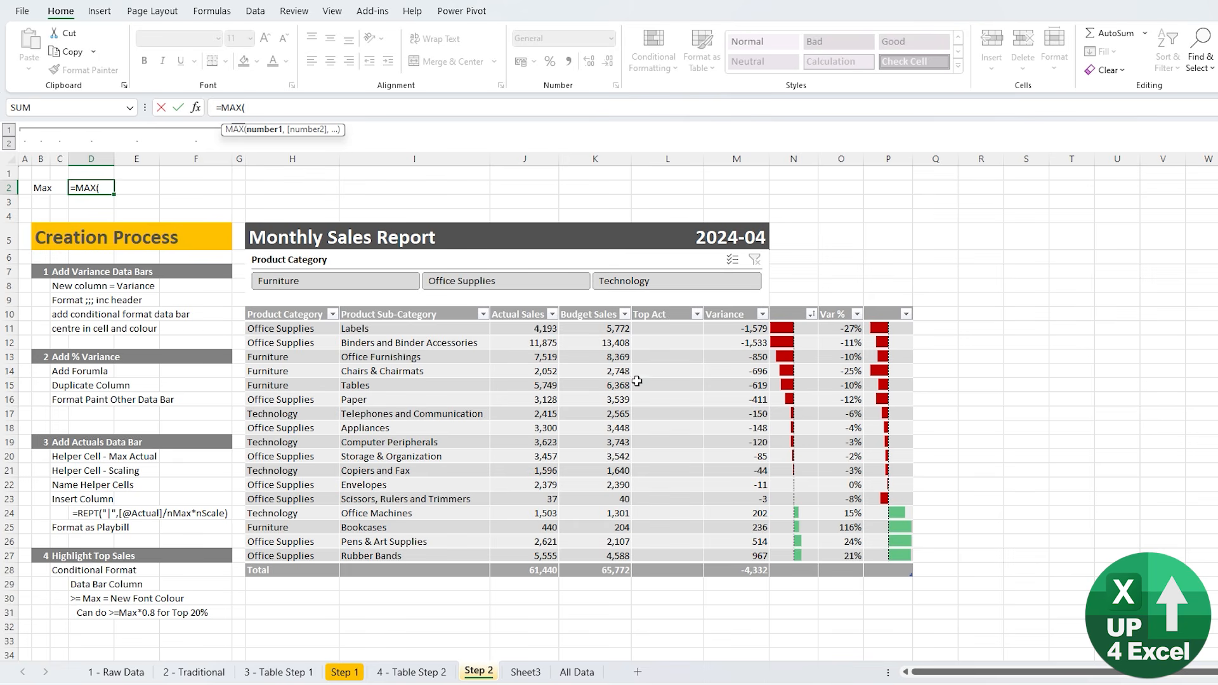
pyautogui.click(524, 310)
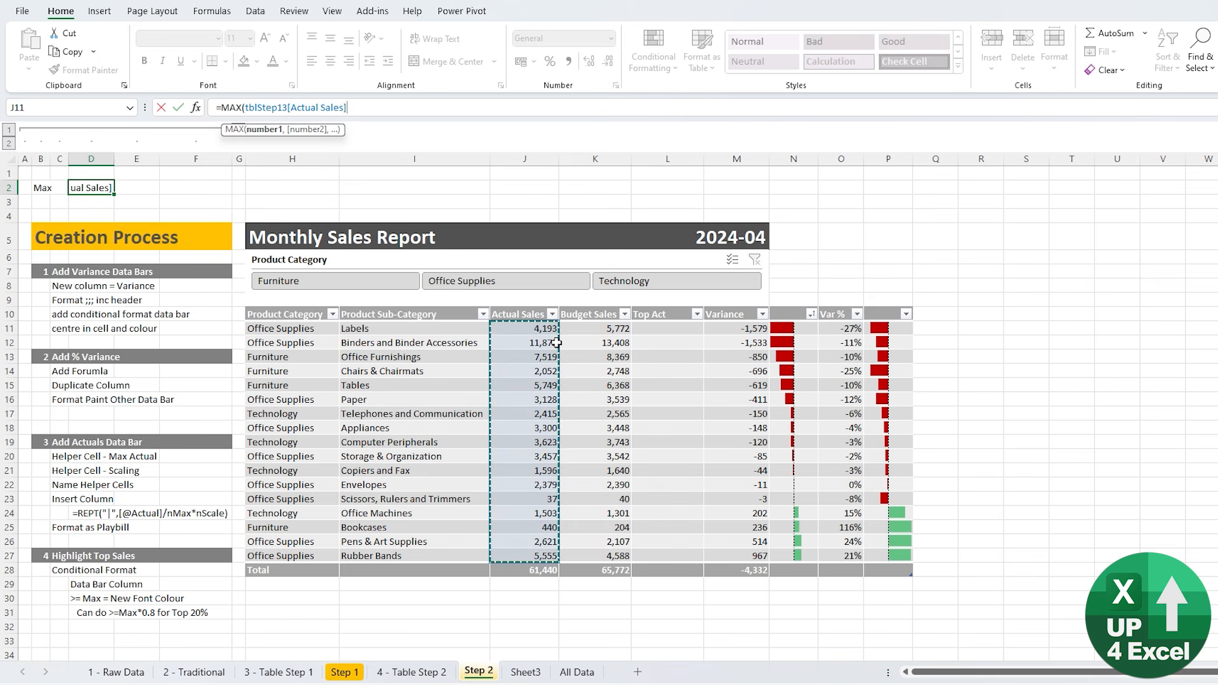
pyautogui.write(')')
pyautogui.hotkey('ctrl', 'Return')
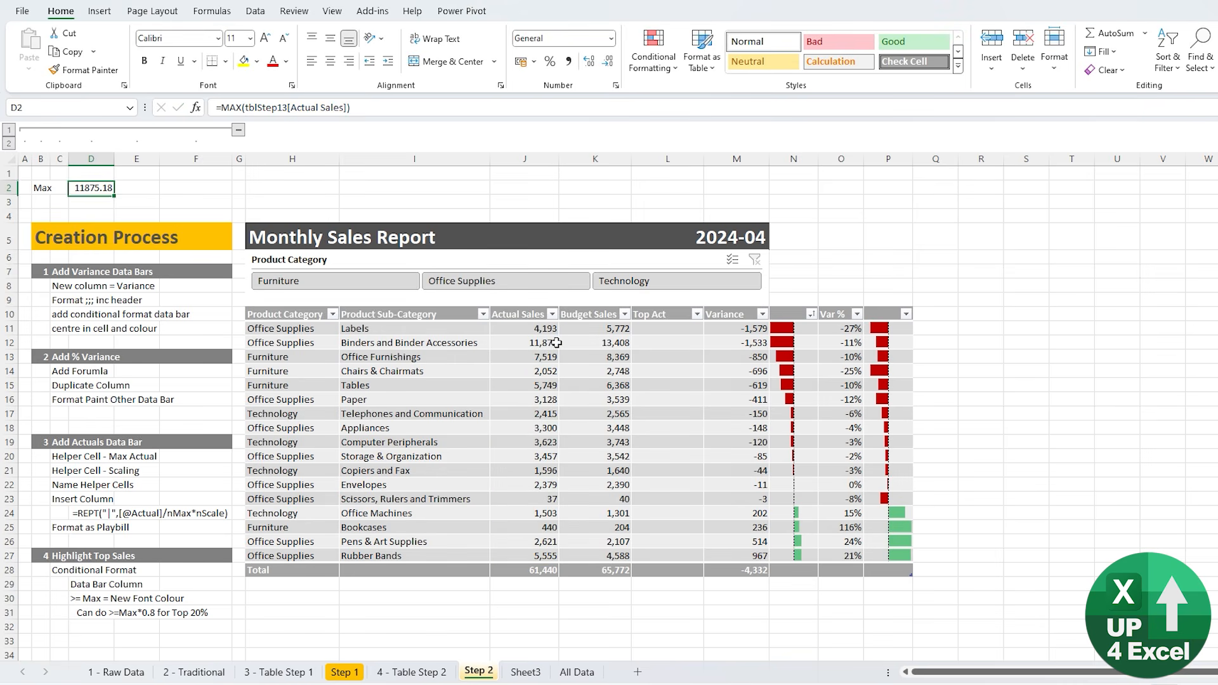
pyautogui.hotkey('ctrl', 'shift', '1')
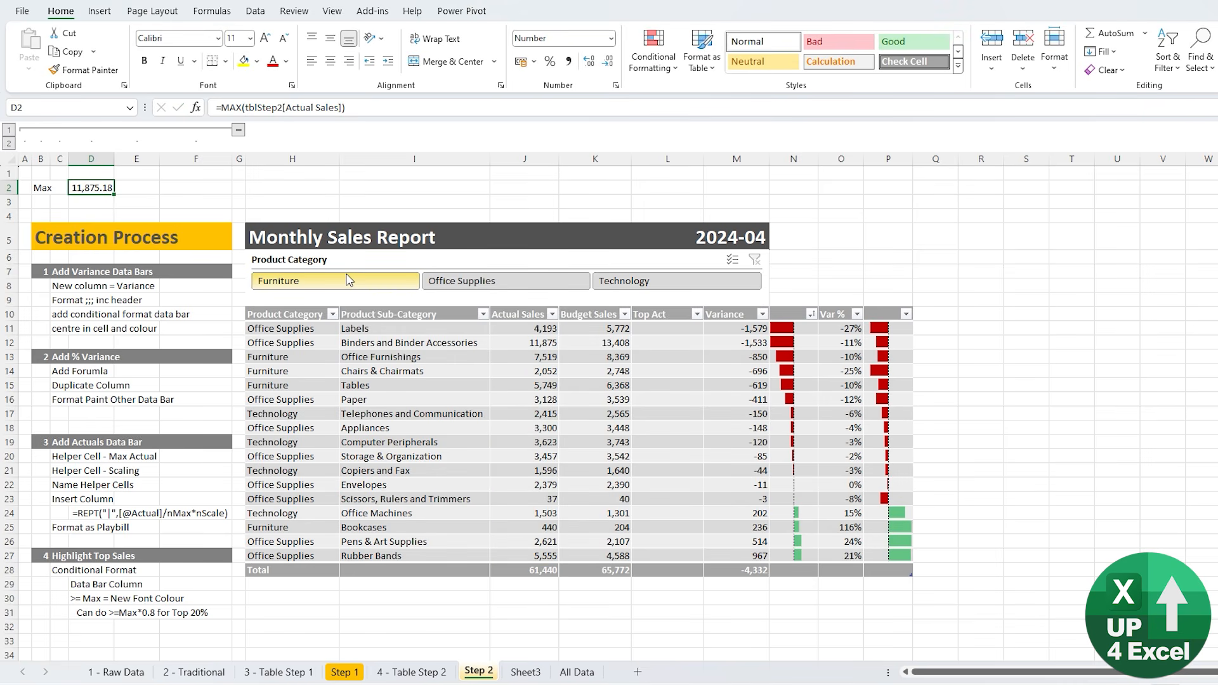
# - Label cell B3, below the Max label, as Scale
pyautogui.press('Down')
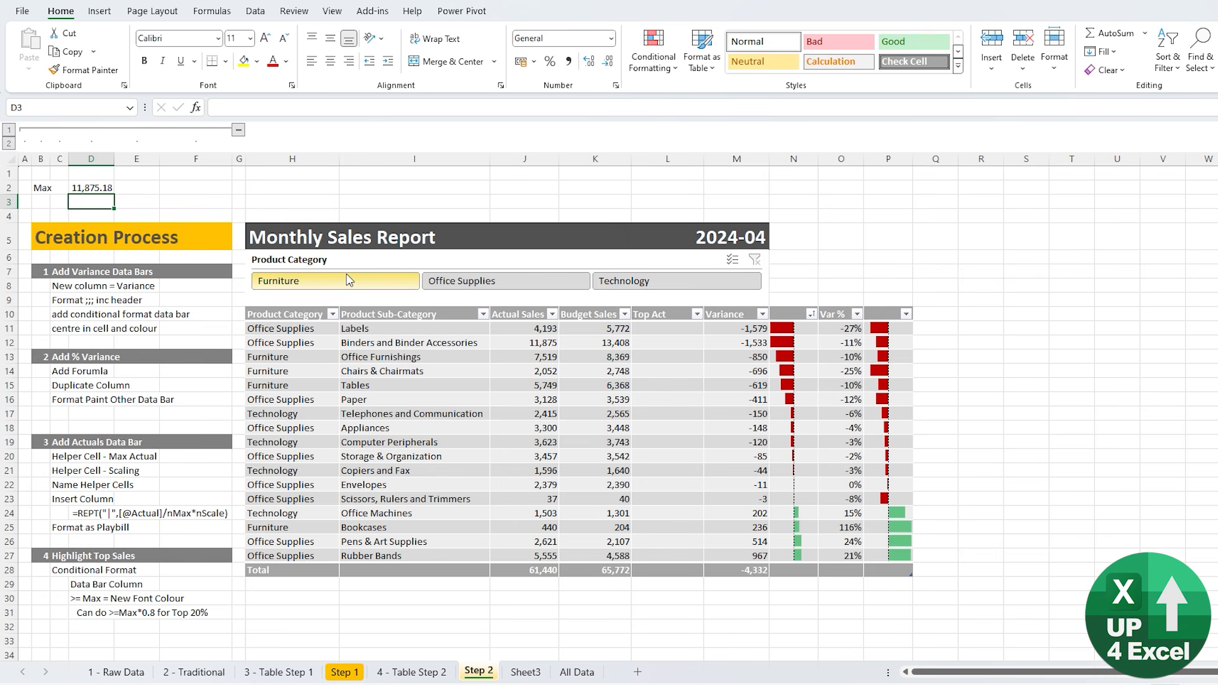
pyautogui.press('Left')
pyautogui.press('Left')
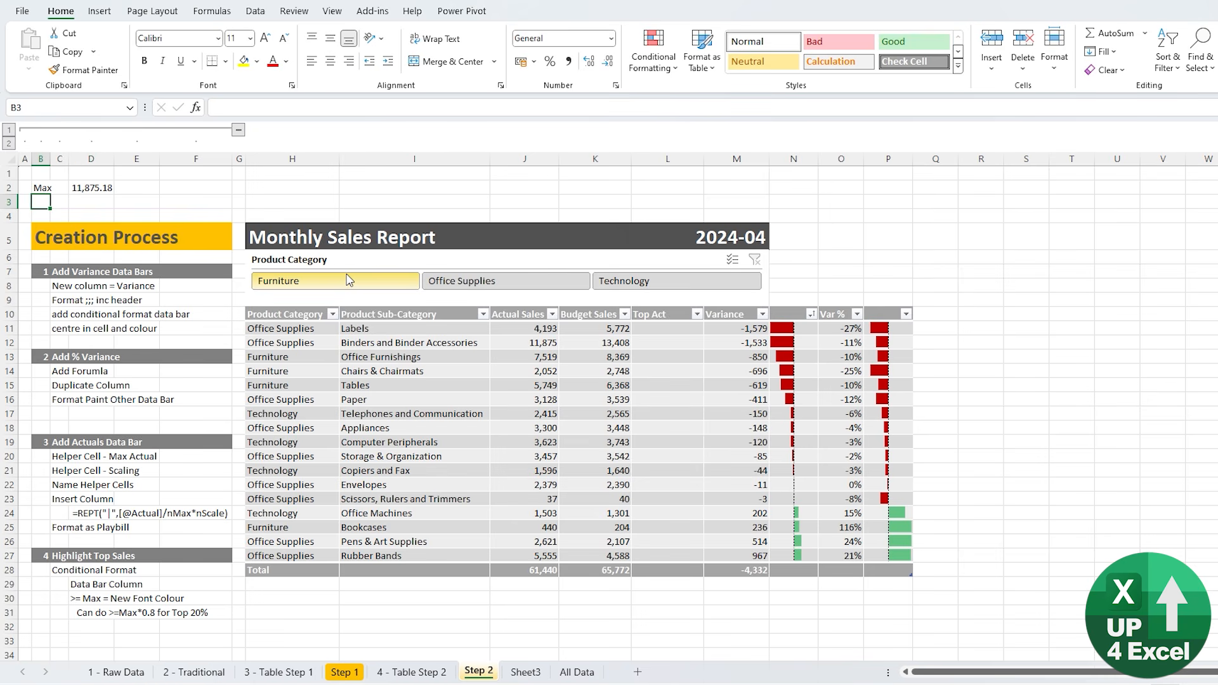
pyautogui.write('Scale')
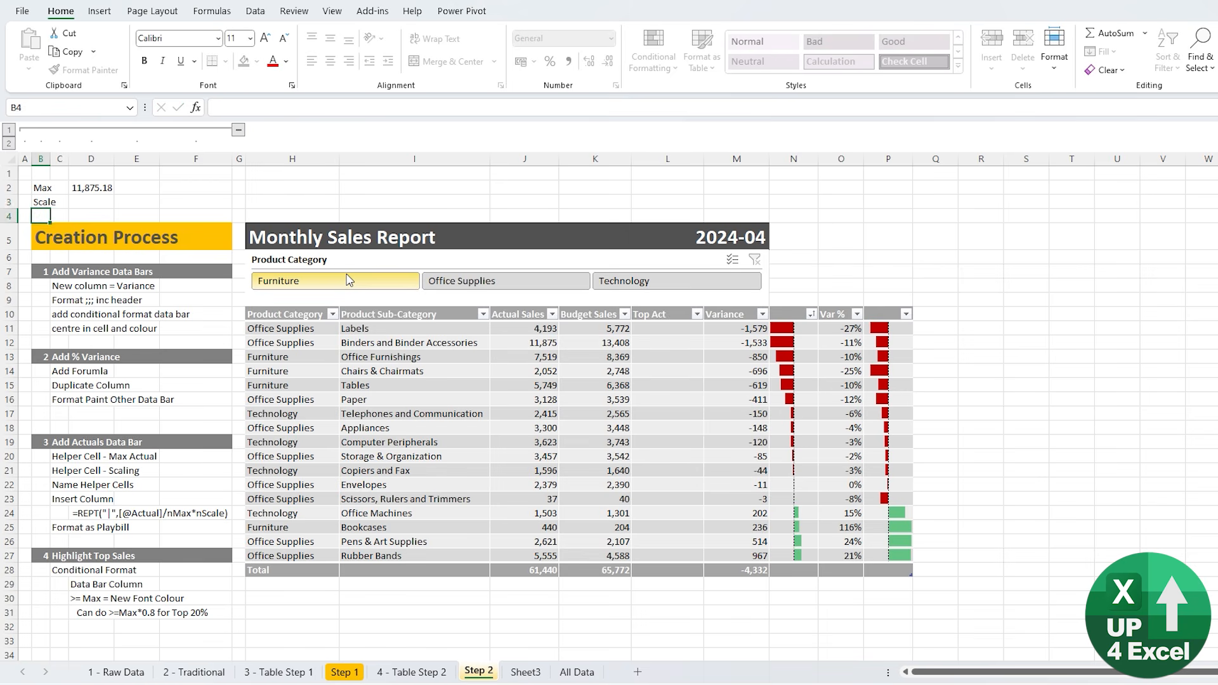
# - On Sheet3, widen column D and set C6 to 50 to test the bar length
pyautogui.press('Tab')
pyautogui.press('Right')
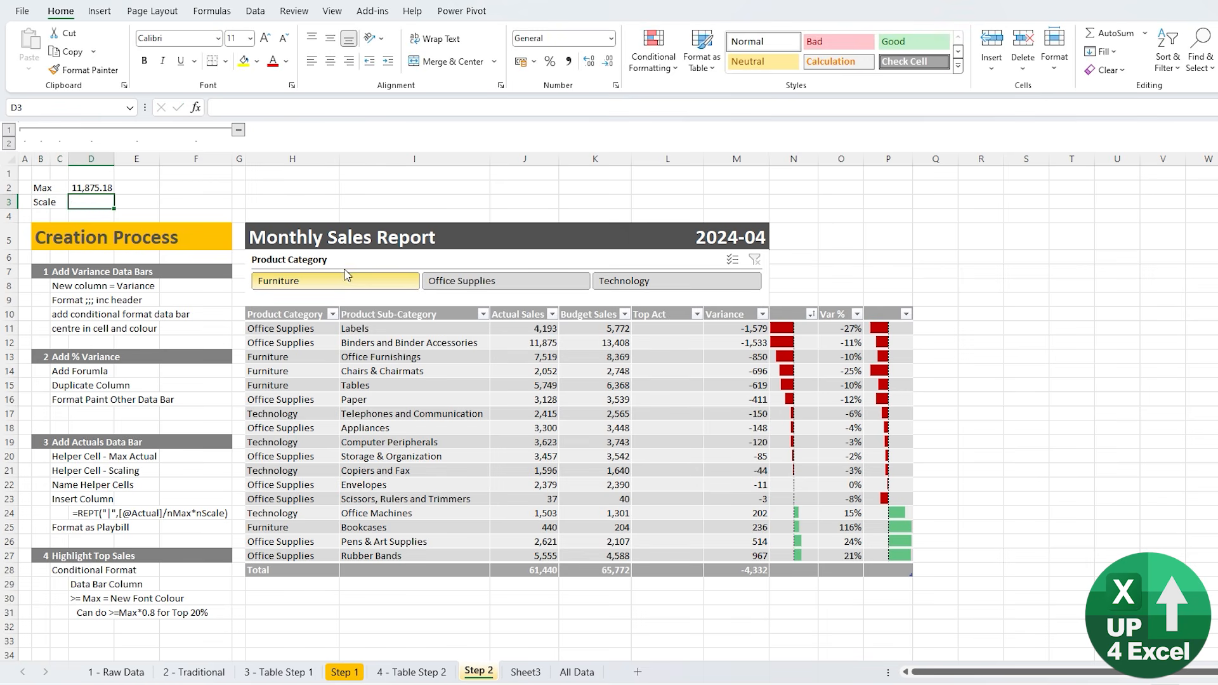
pyautogui.click(525, 671)
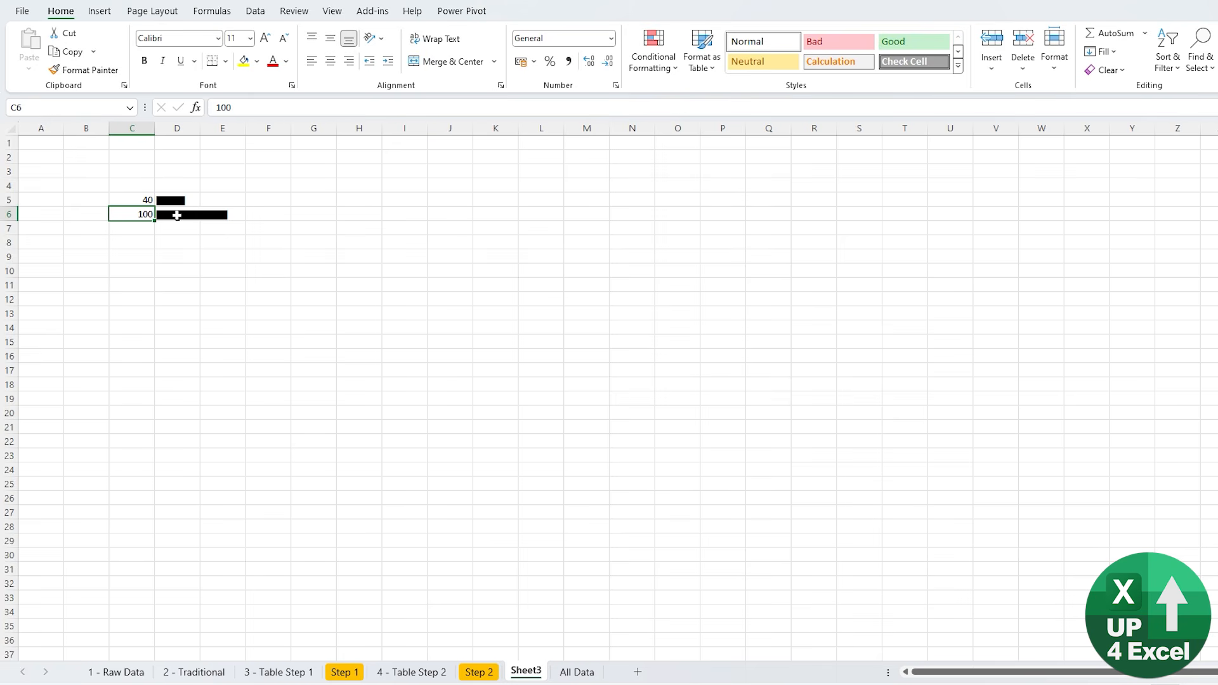
pyautogui.moveTo(201, 128); pyautogui.dragTo(232, 127)
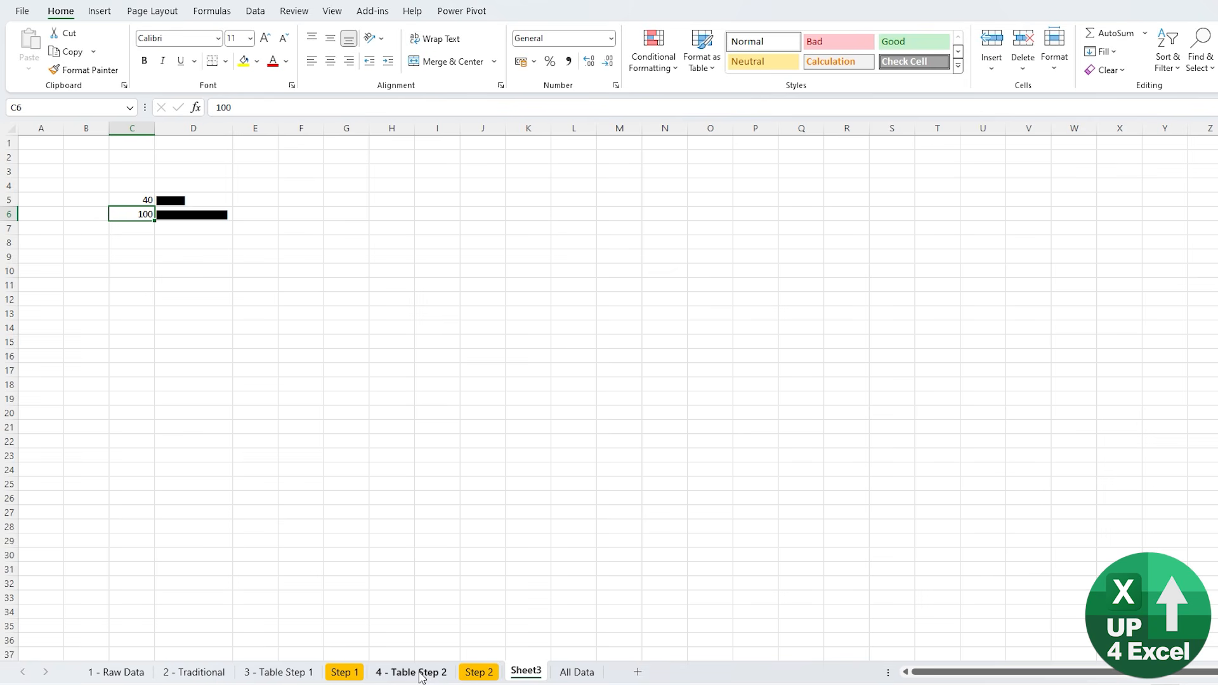
pyautogui.write('50')
pyautogui.press('Return')
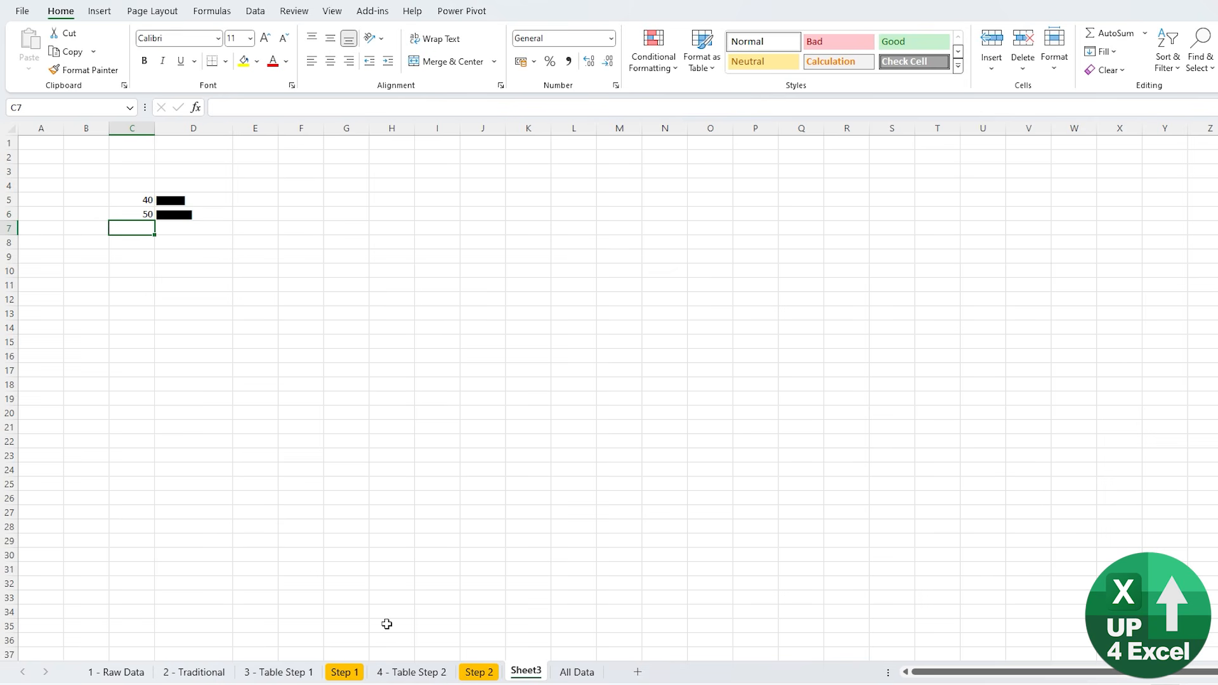
pyautogui.press('Up')
pyautogui.press('Right')
pyautogui.press('Left')
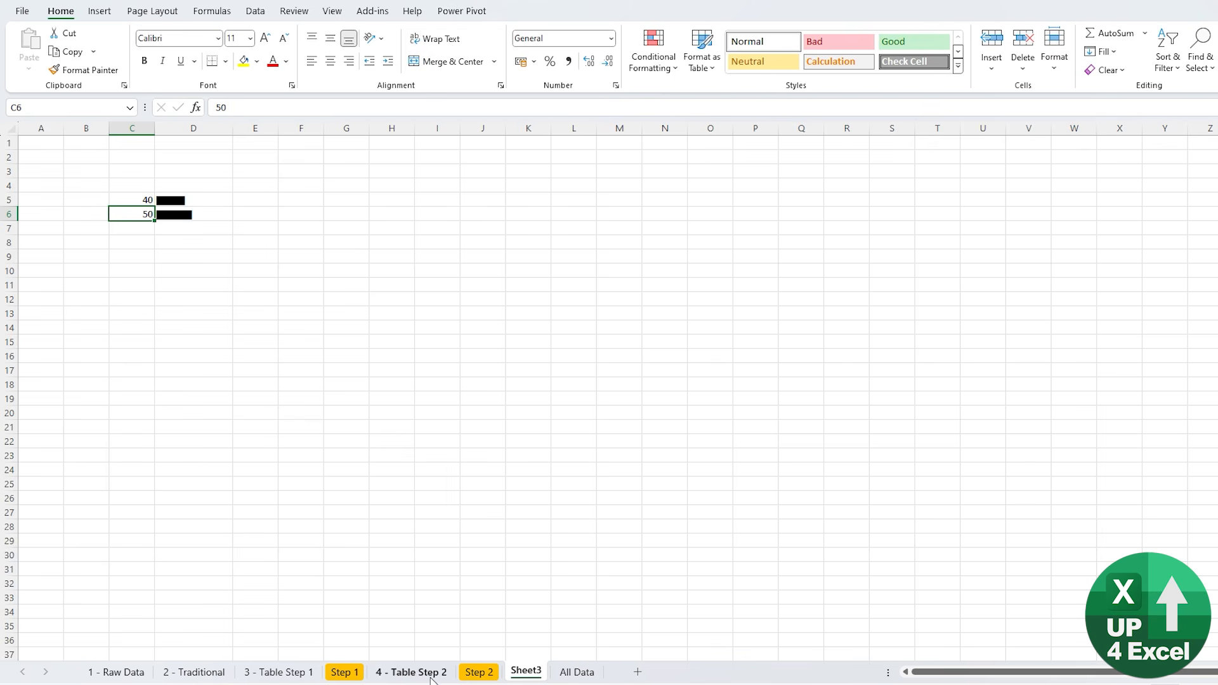
# - Return to the Step 2 sheet and set the Scale value in D3 to 50
pyautogui.click(479, 672)
pyautogui.write('50')
pyautogui.press('Return')
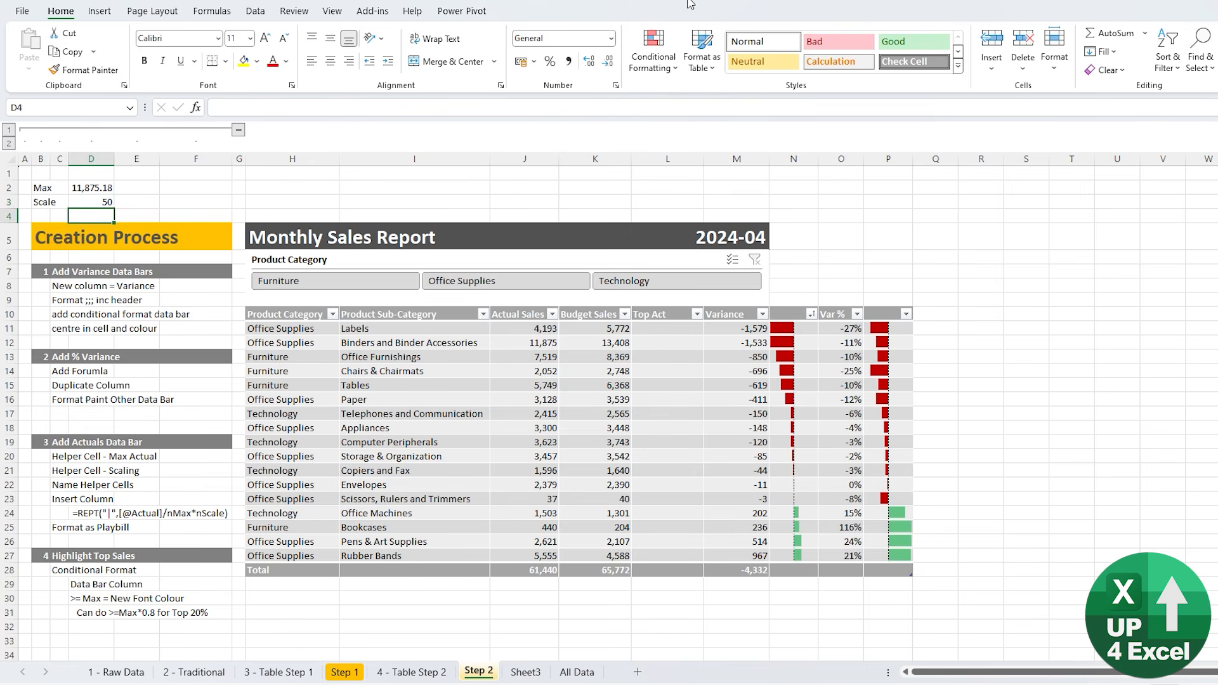
pyautogui.press('Up')
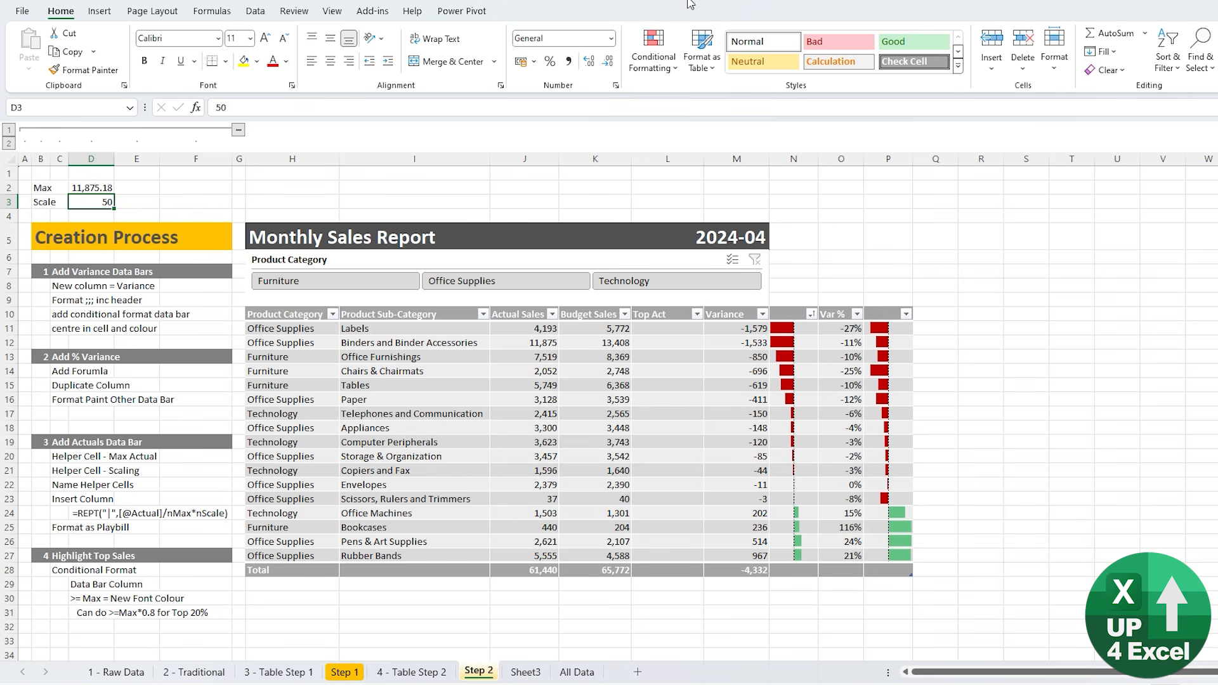
# - Name the Max value cell D2 nMaxActual and the Scale value cell D3 nMaxScale
pyautogui.click(99, 188)
pyautogui.click(65, 104)
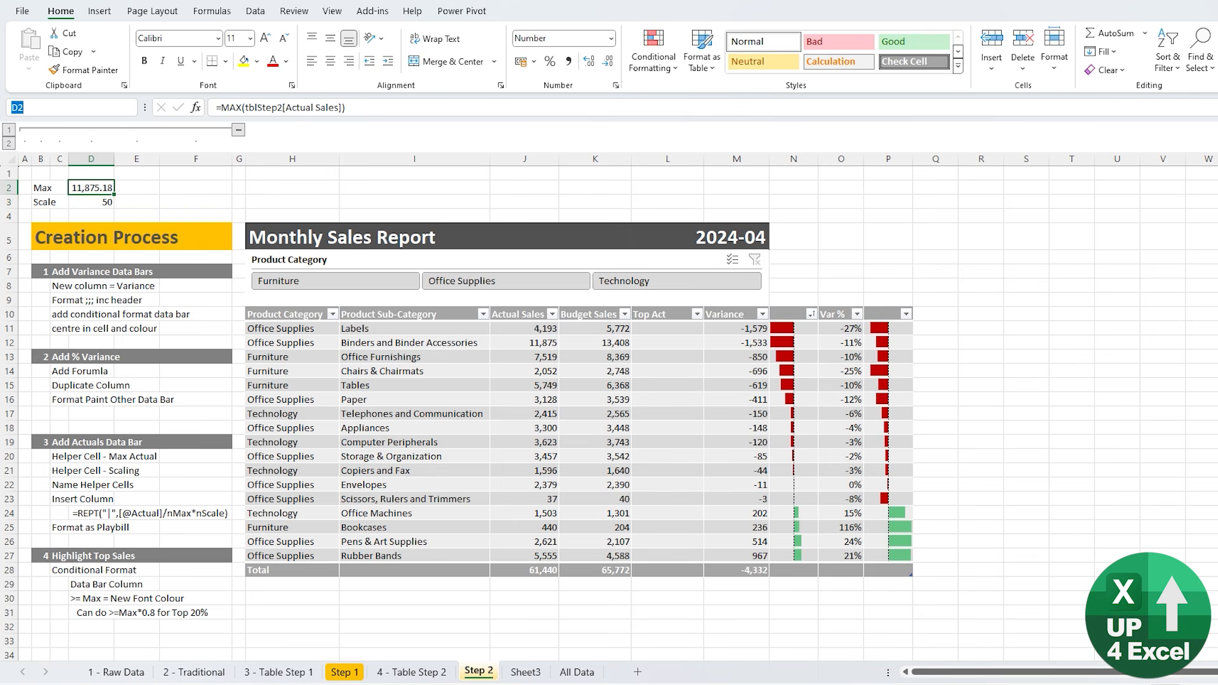
pyautogui.write('nMaxActual')
pyautogui.press('Return')
pyautogui.press('Return')
pyautogui.click(53, 105)
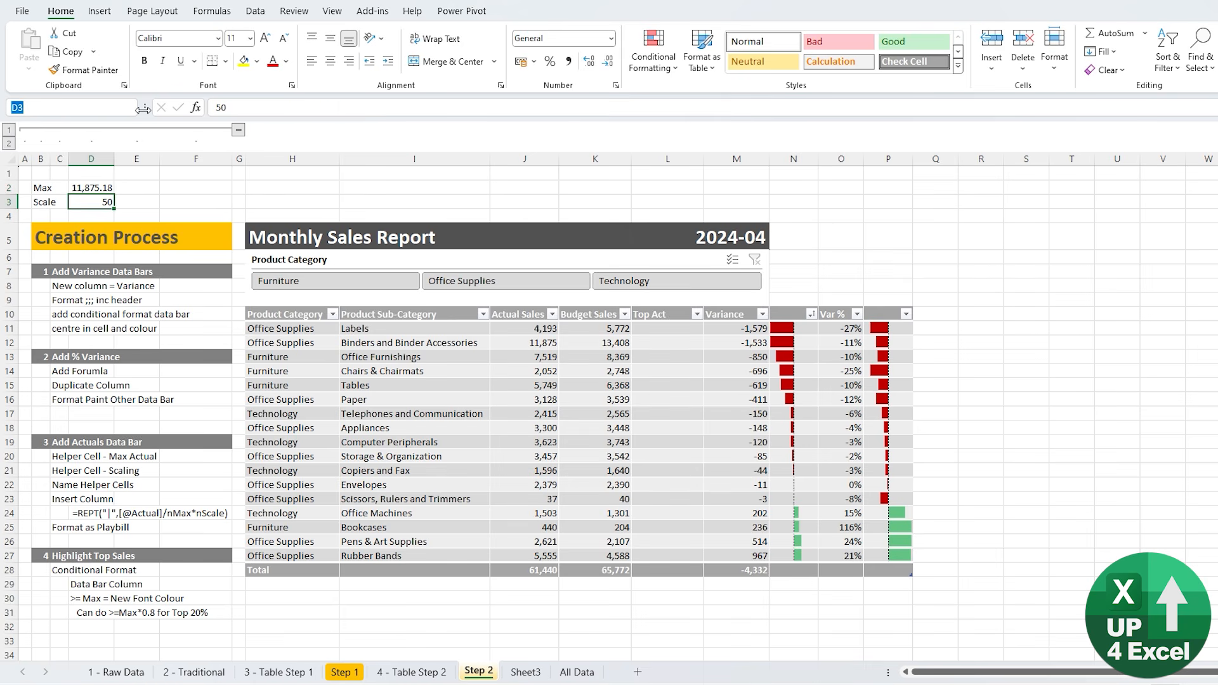
pyautogui.write('nMax*nScale')
pyautogui.press('Return')
# - Fill the Top Act column with the formula =REPT("|",[@[Actual Sales]]/nMaxActual*nMaxScale), starting in L11
pyautogui.click(667, 328)
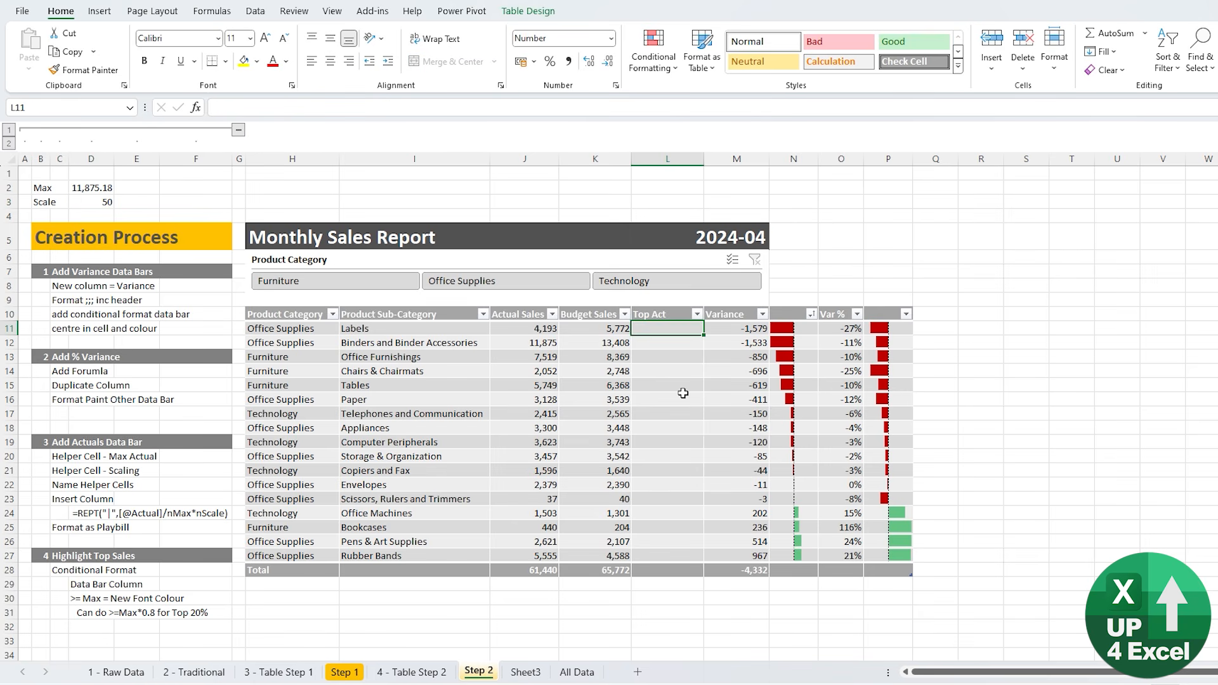
pyautogui.write('=rept(')
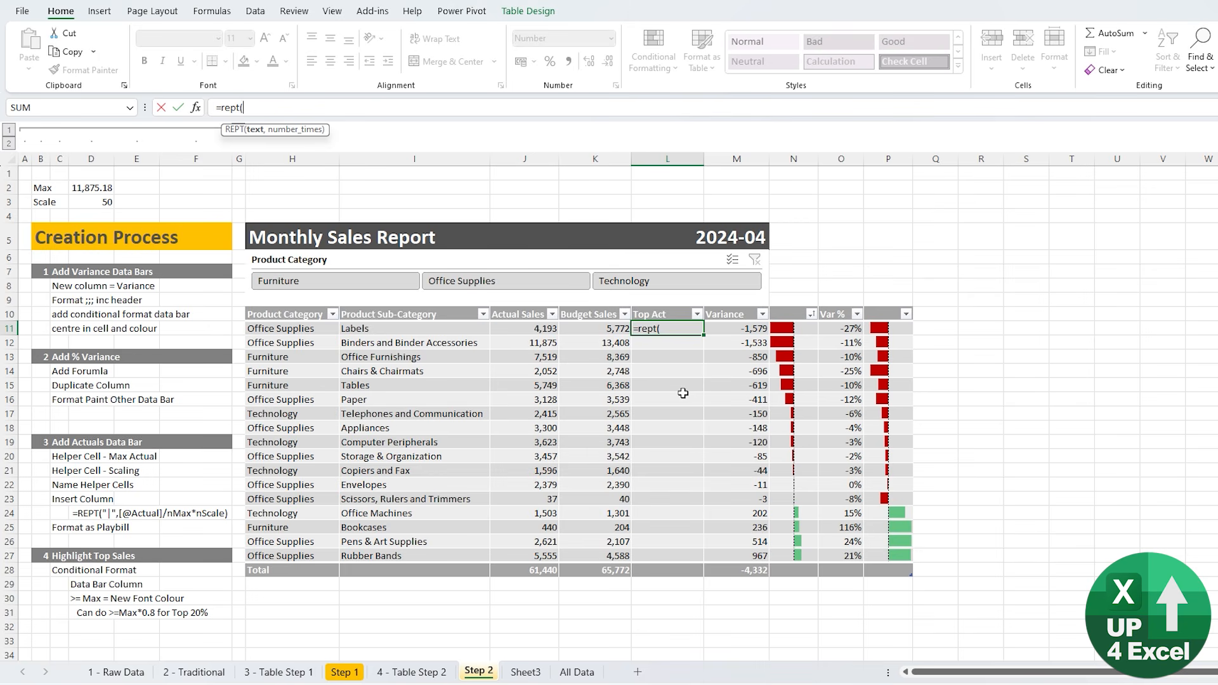
pyautogui.write('"|",')
pyautogui.press('Left')
pyautogui.press('Left')
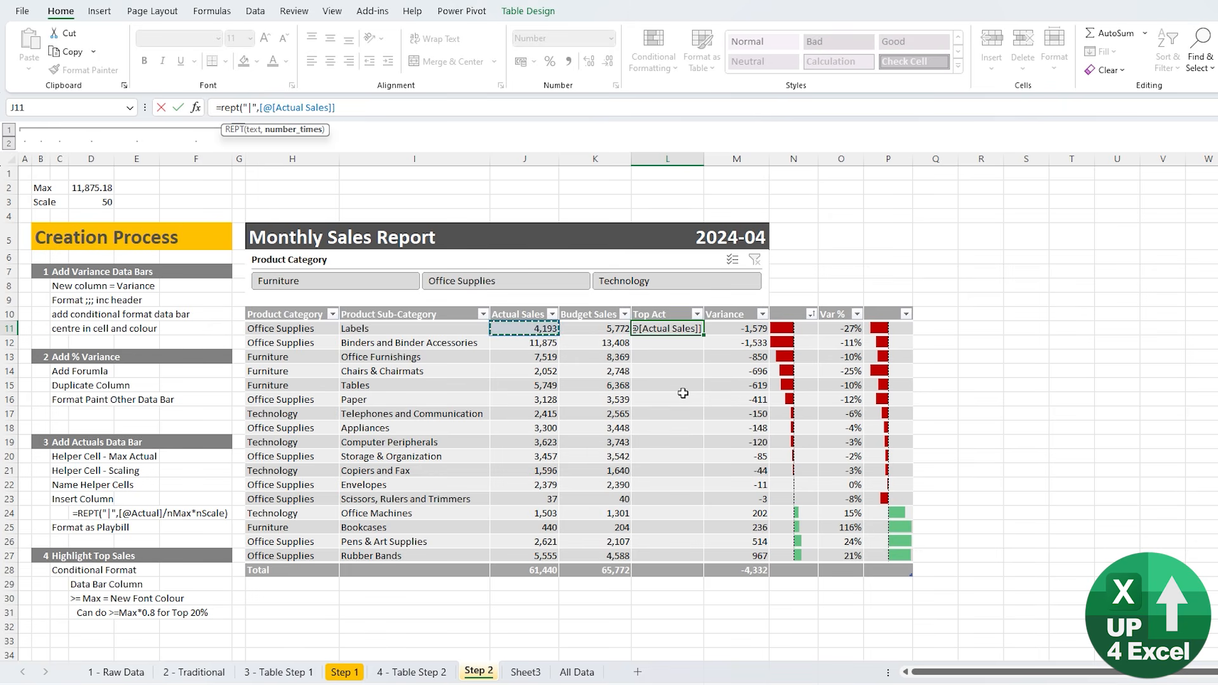
pyautogui.write('/')
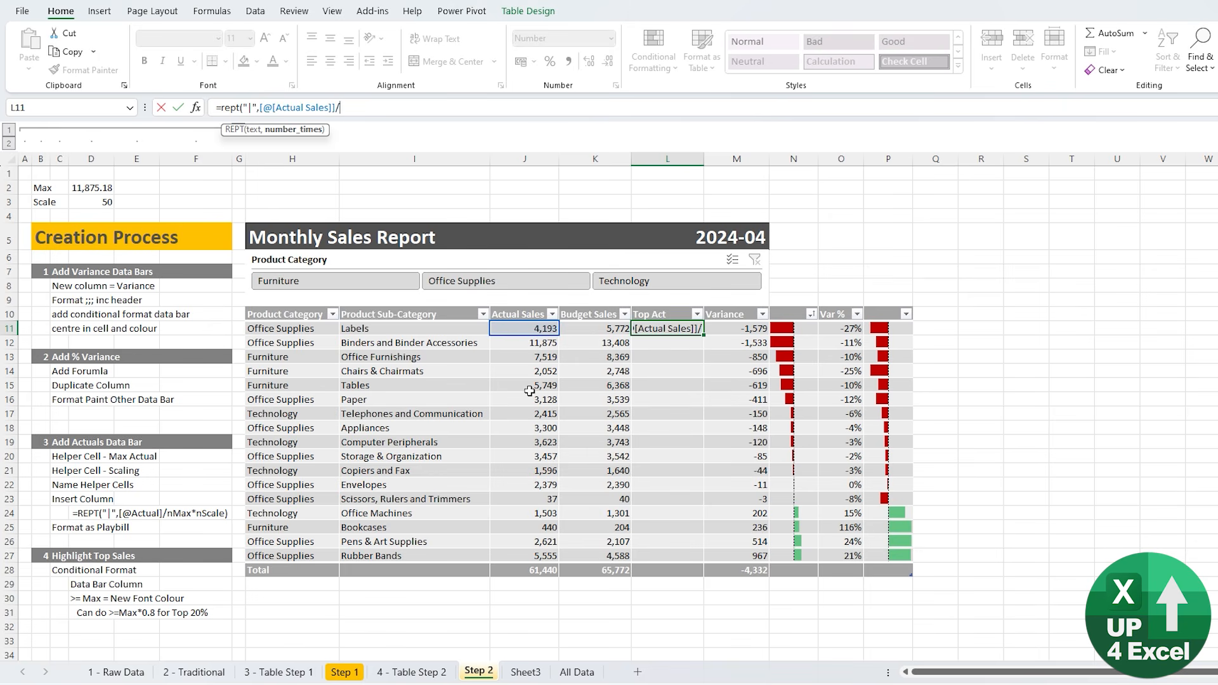
pyautogui.click(86, 185)
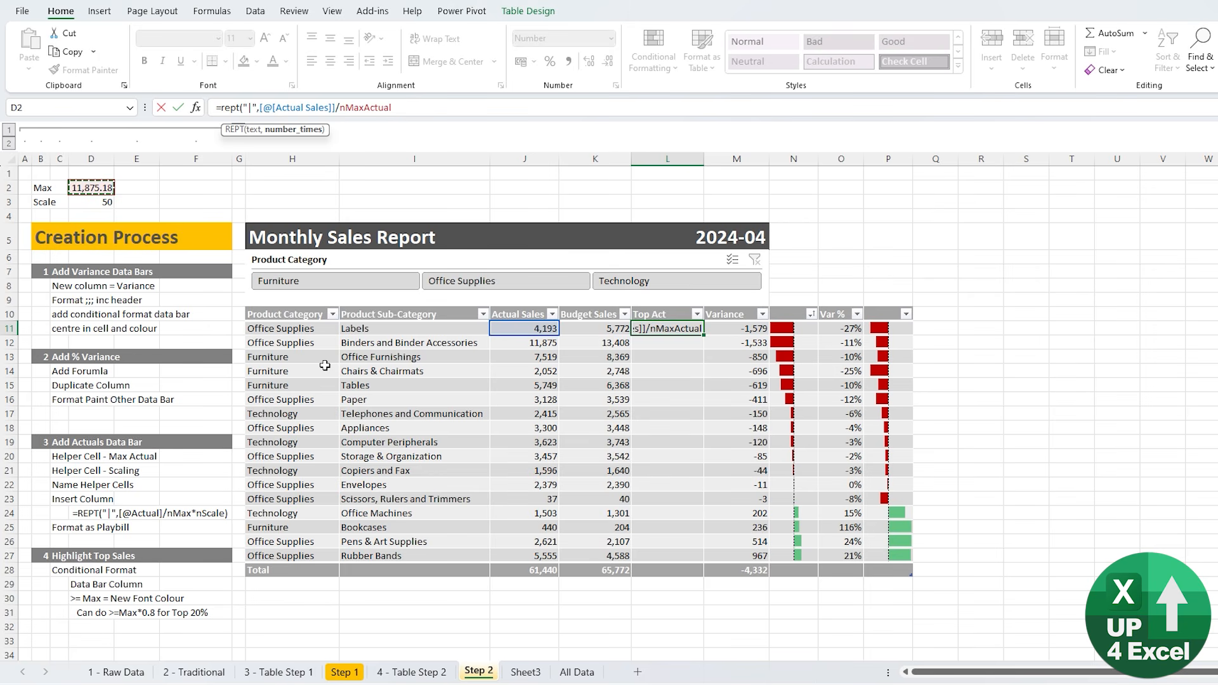
pyautogui.write('*')
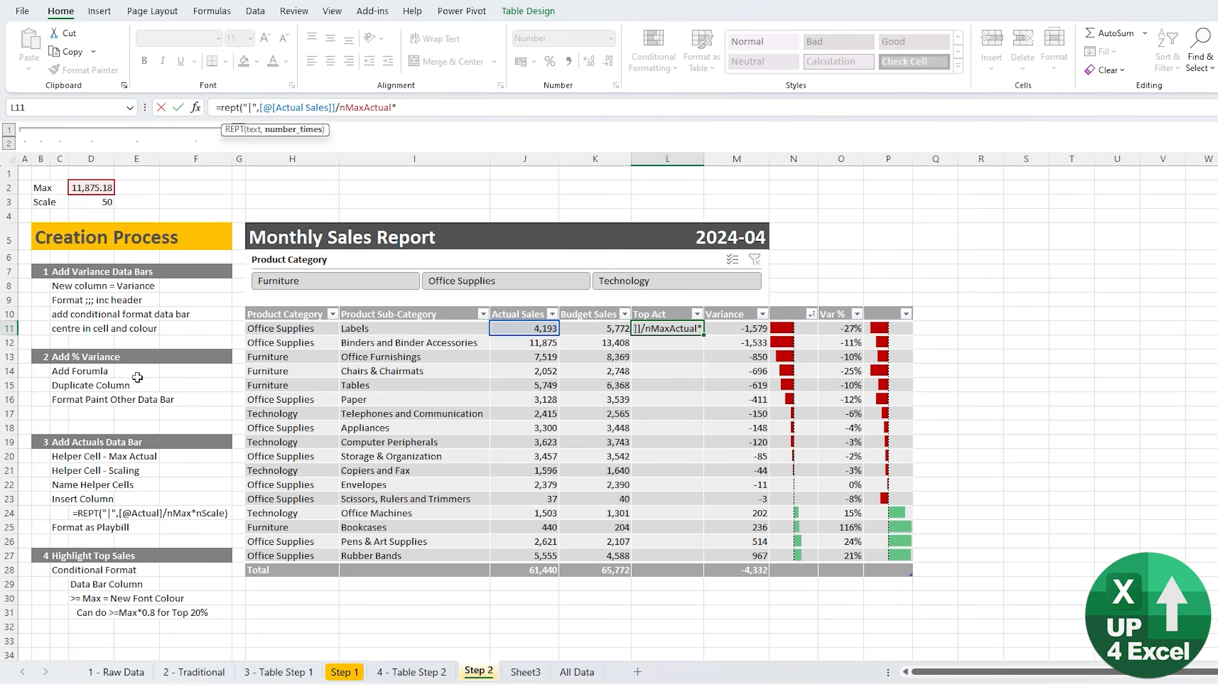
pyautogui.click(107, 202)
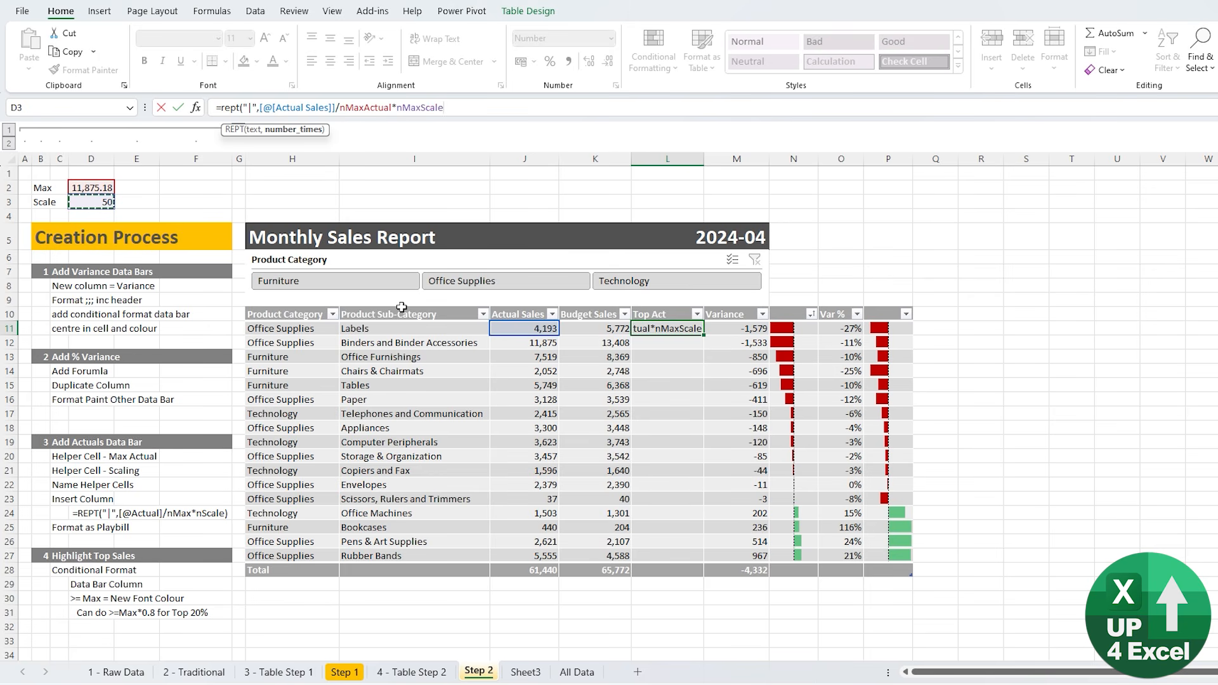
pyautogui.write(')')
pyautogui.press('Return')
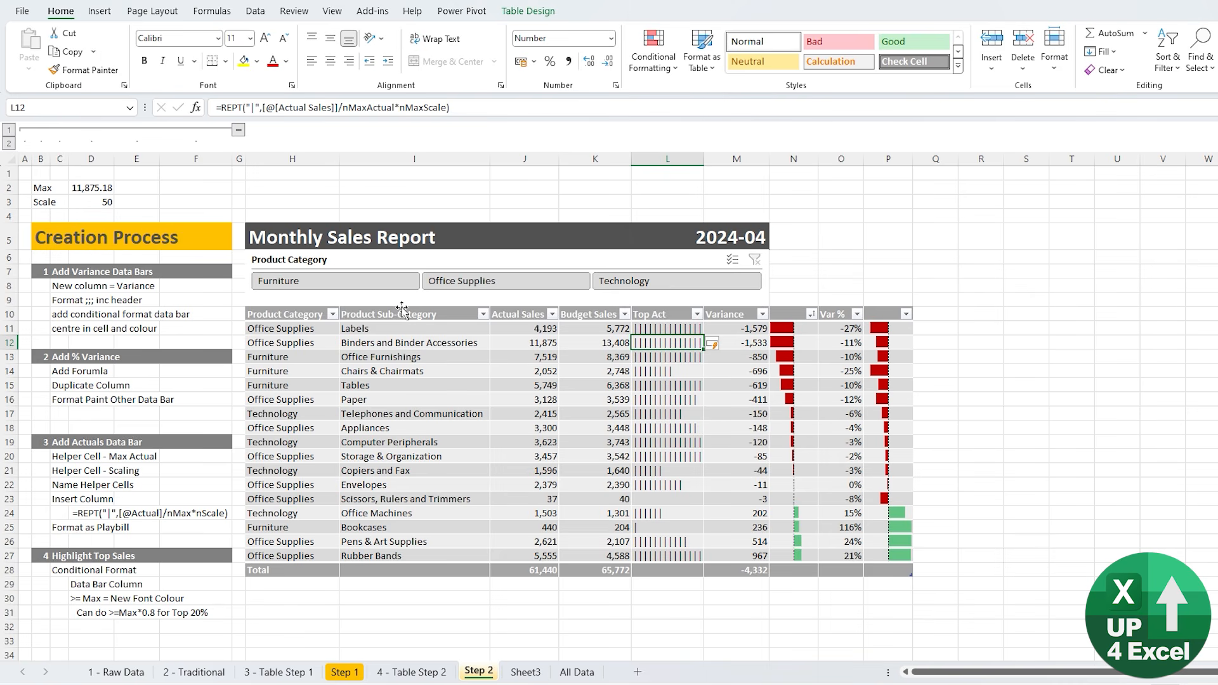
# - Format the Top Act column's data cells in the Playbill font and narrow column L to fit its contents
pyautogui.hotkey('ctrl', 'space')
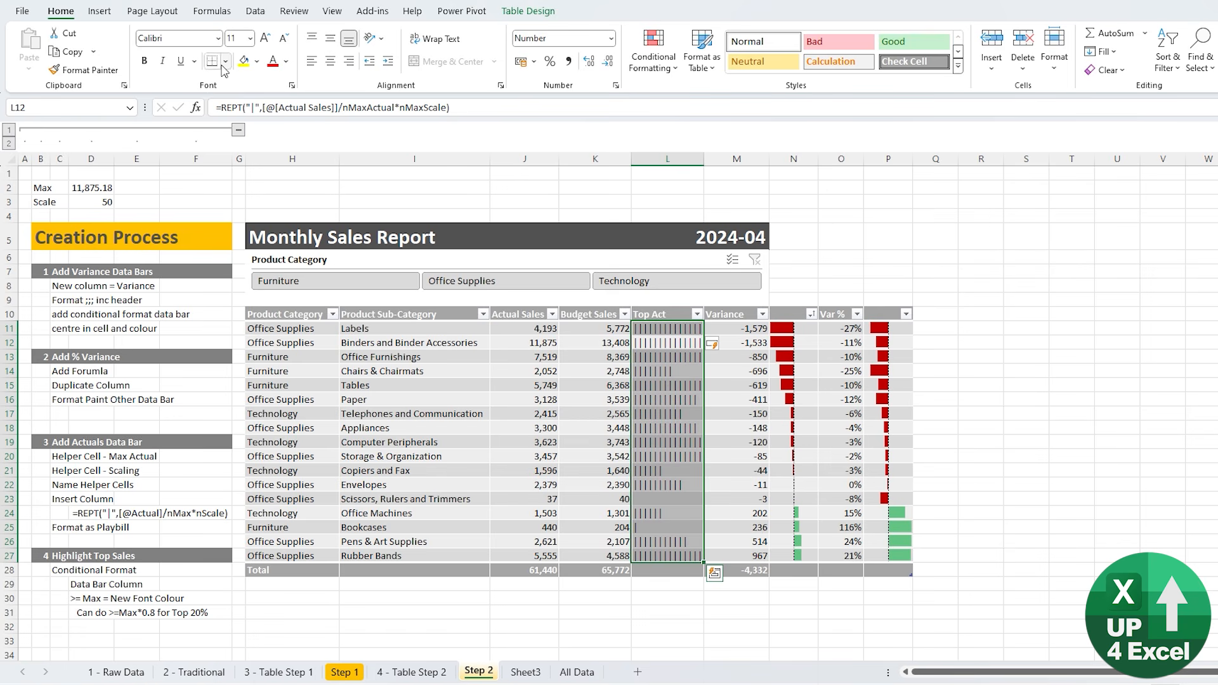
pyautogui.click(218, 40)
pyautogui.write('Playbill')
pyautogui.press('Tab')
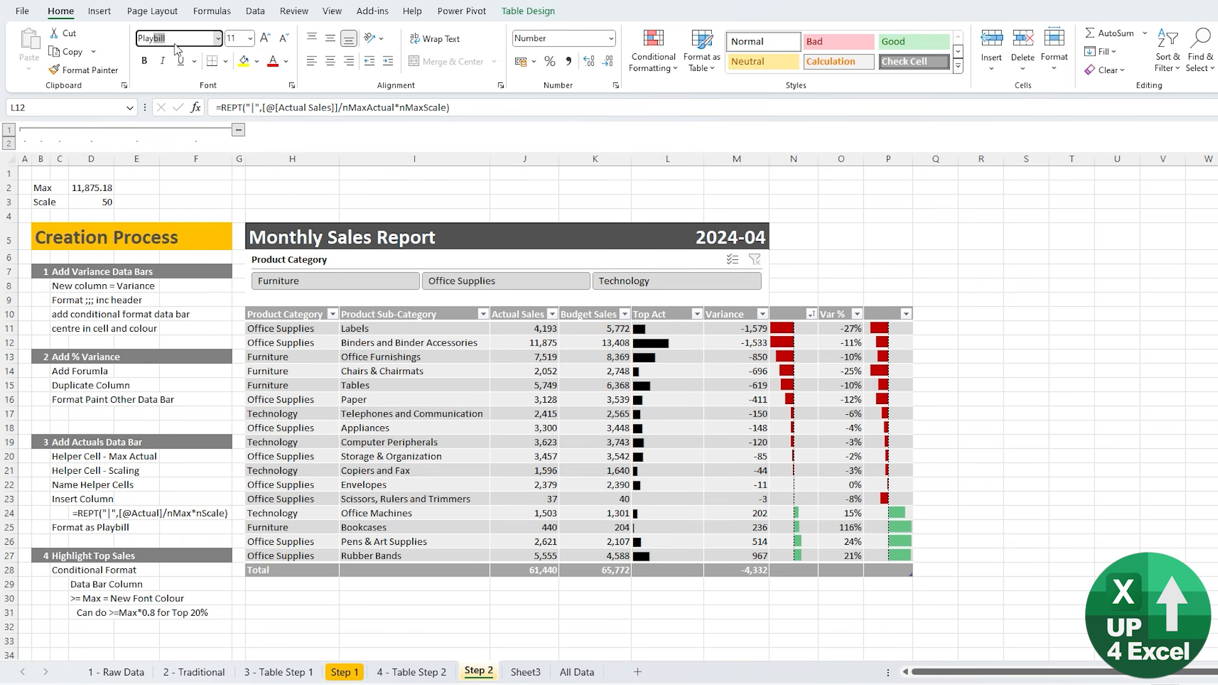
pyautogui.press('Return')
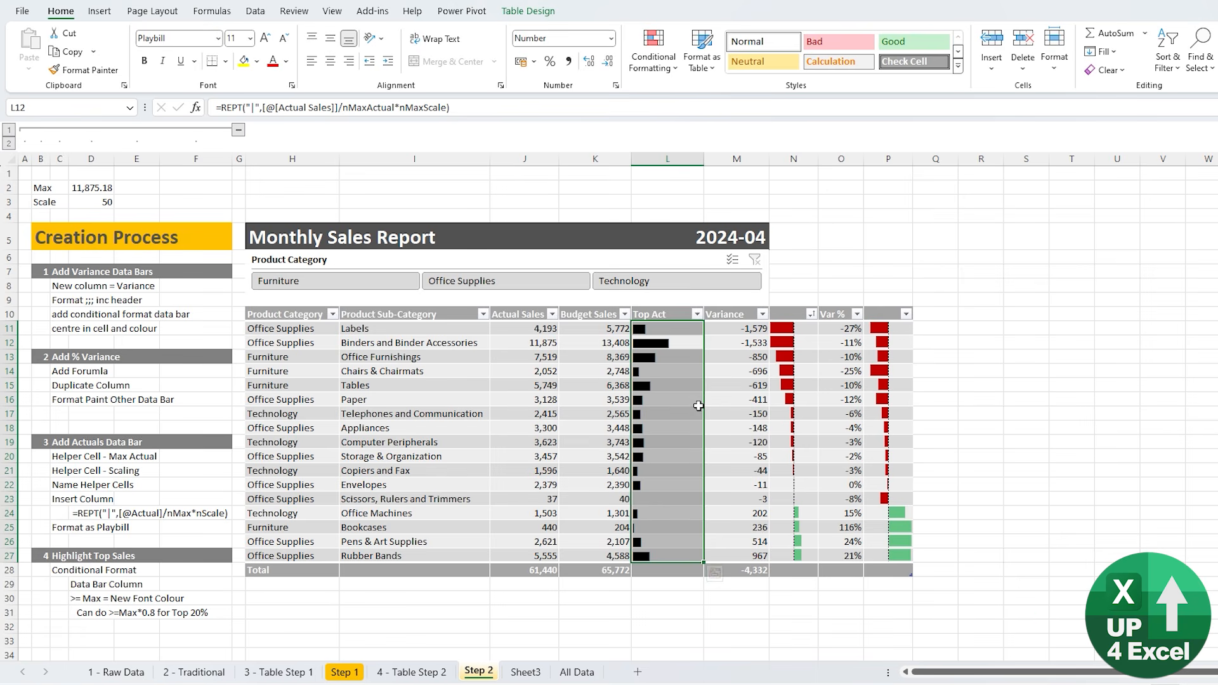
pyautogui.click(659, 346)
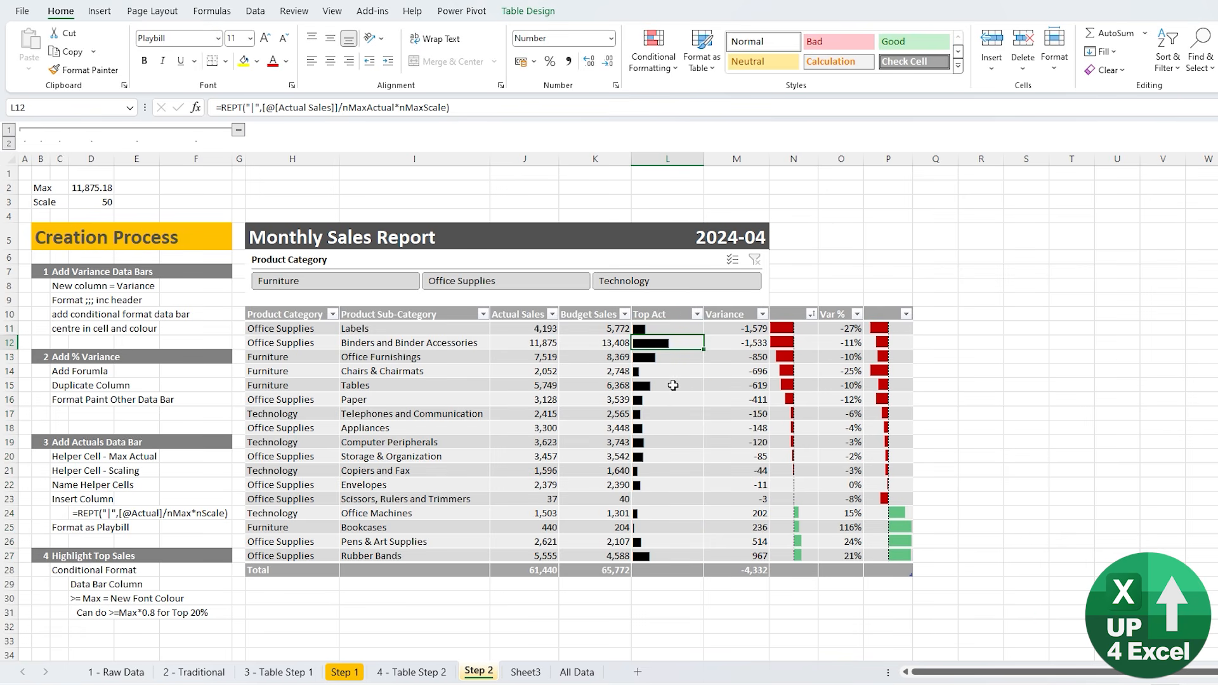
pyautogui.doubleClick(702, 164)
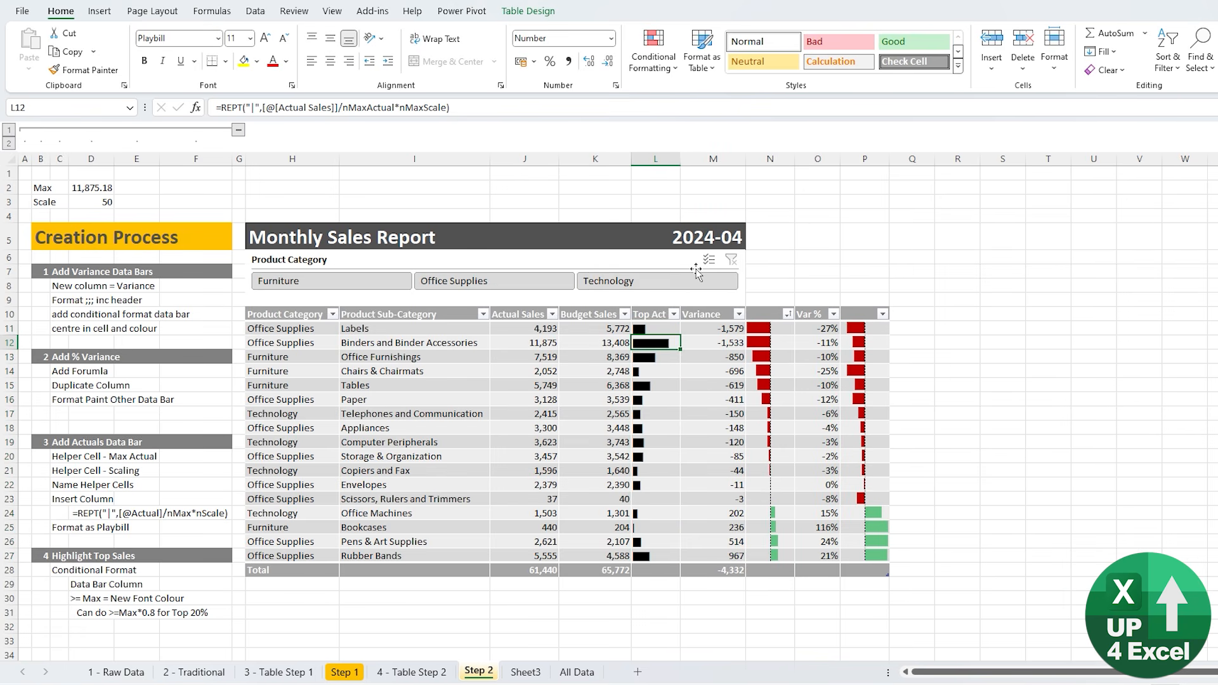
# - Adjust the bar length by setting the Scale value in D3 to 60, trying 65, and settling on 60
pyautogui.click(86, 203)
pyautogui.write('60')
pyautogui.press('Return')
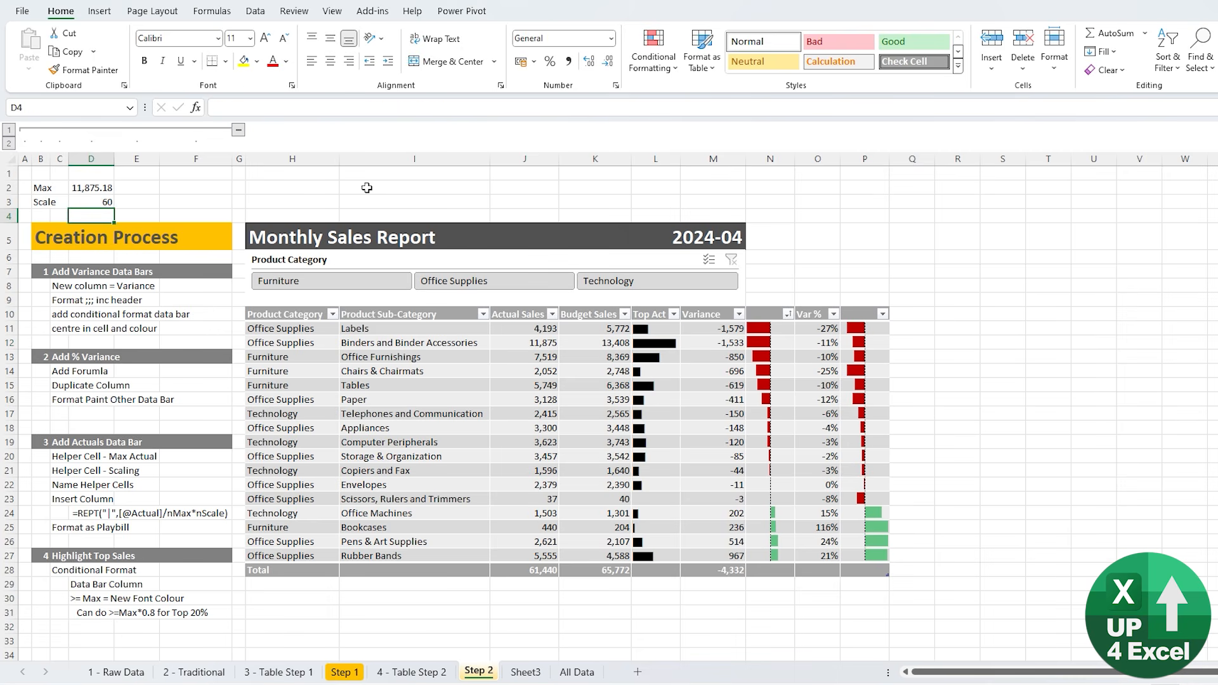
pyautogui.press('Up')
pyautogui.write('65')
pyautogui.press('Return')
pyautogui.press('Up')
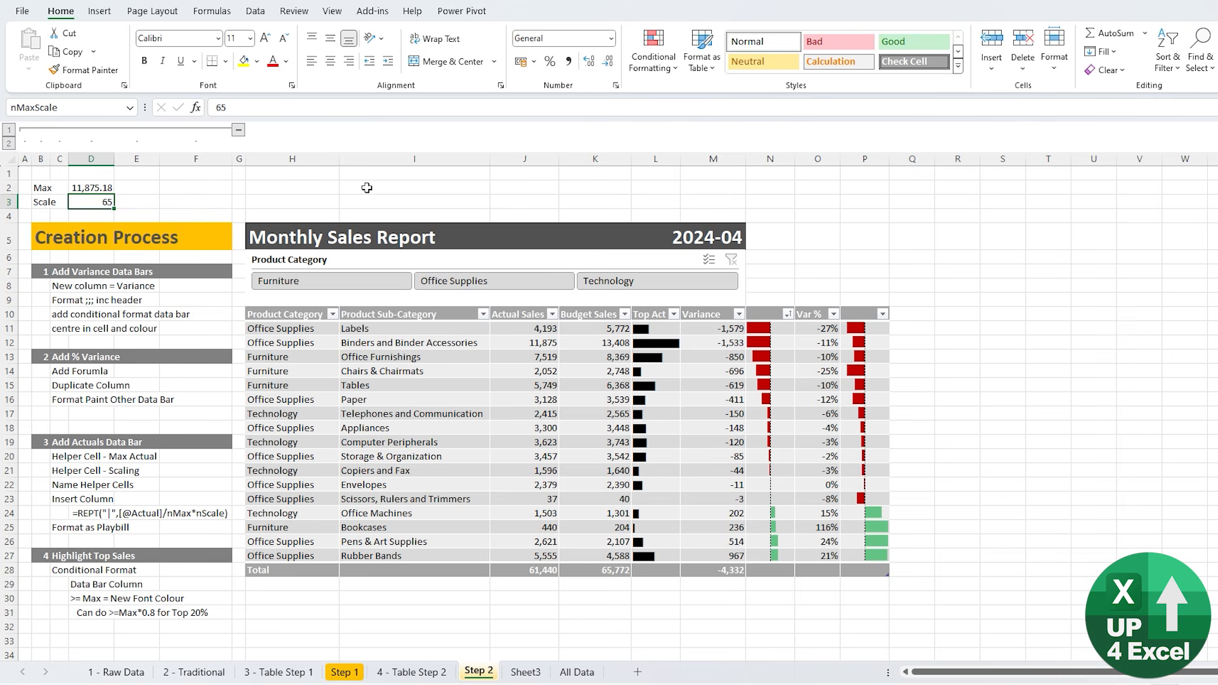
pyautogui.write('60')
pyautogui.press('Return')
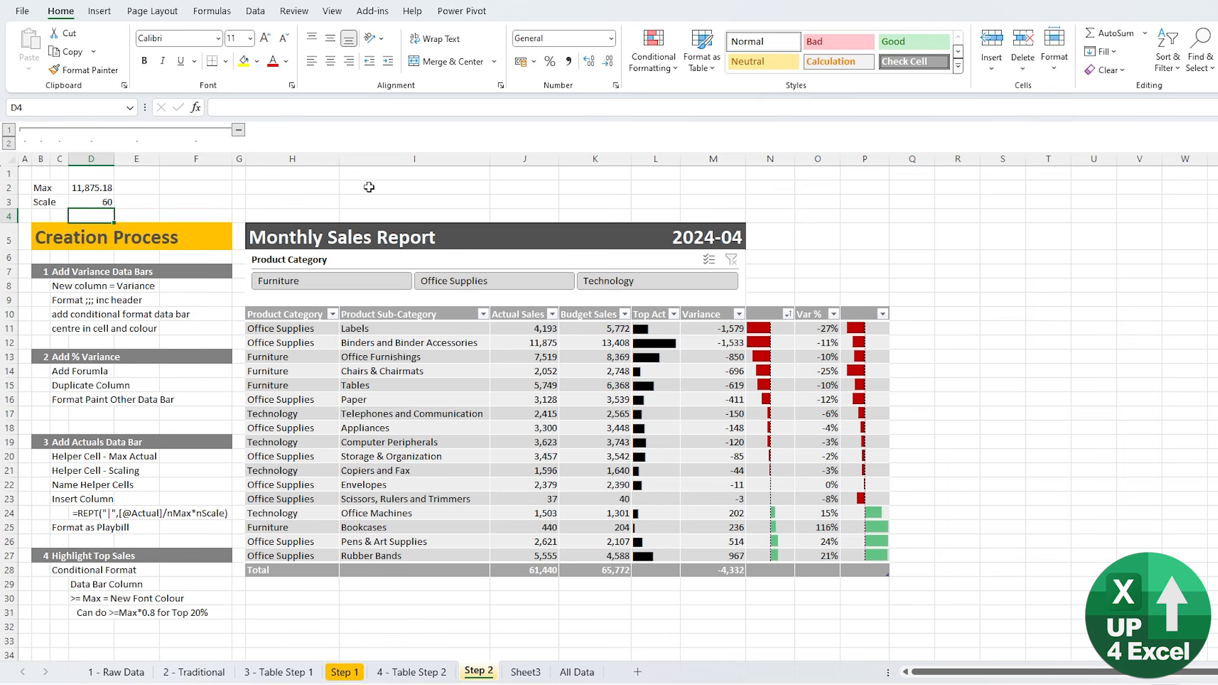
# - Change the font colour of the Top Act bars to grey
pyautogui.click(652, 327)
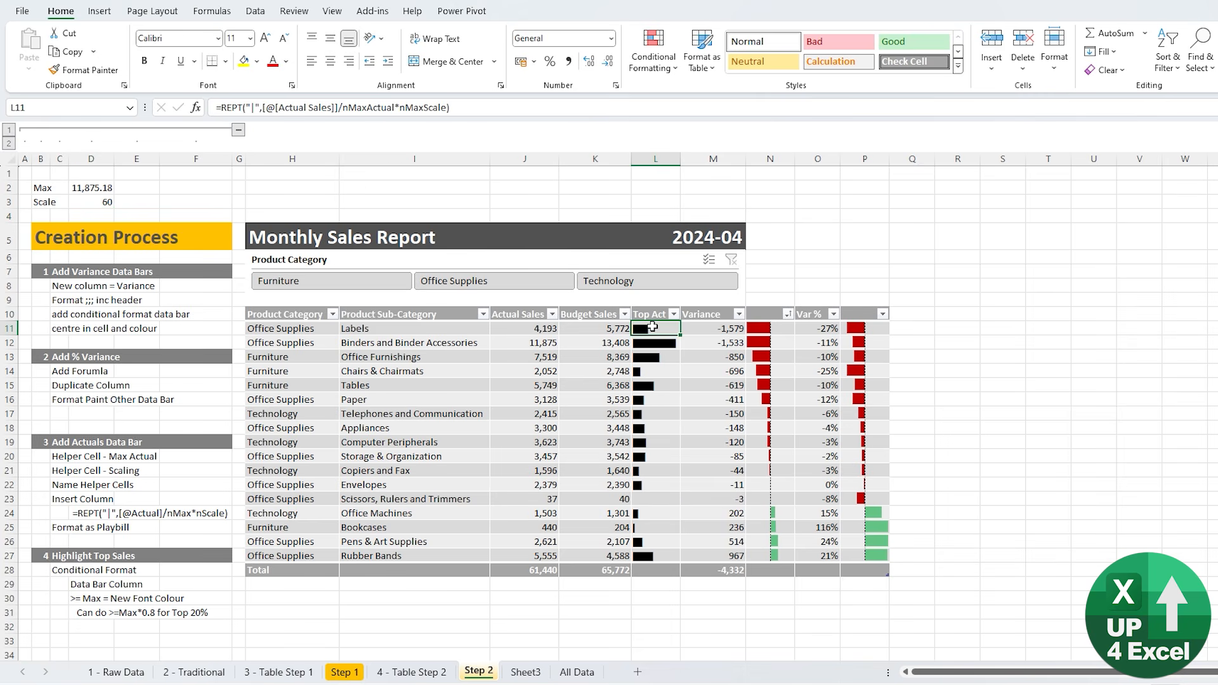
pyautogui.click(286, 61)
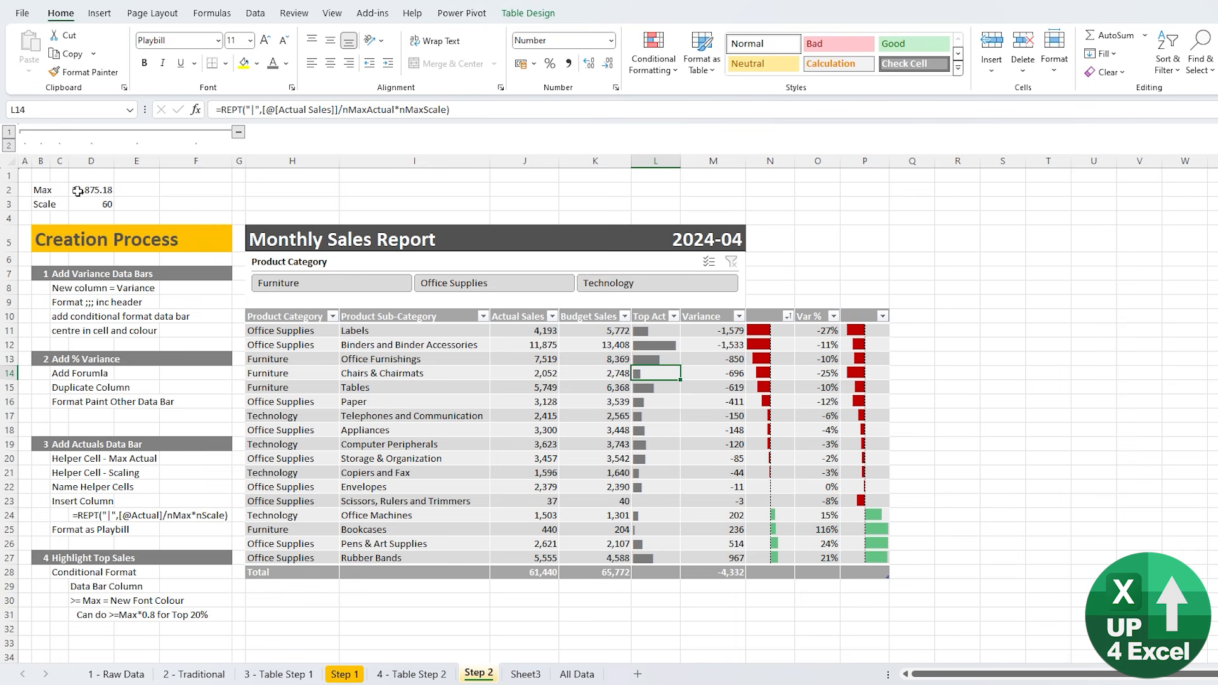
pyautogui.click(77, 190)
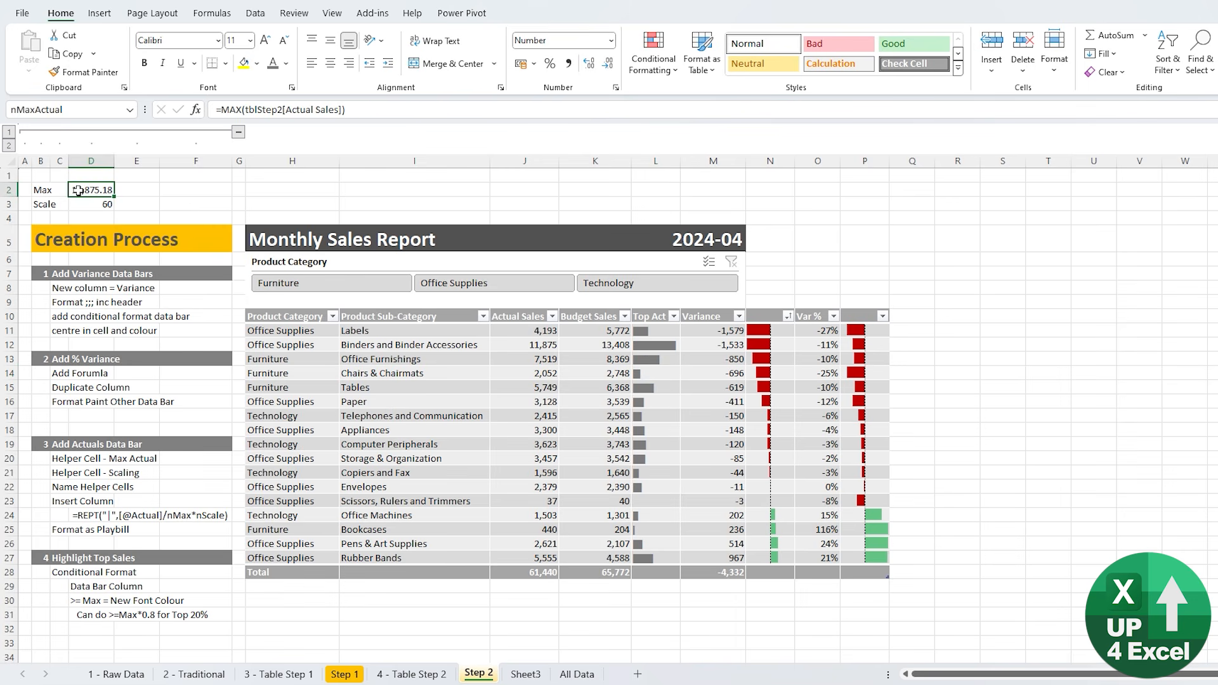
# - Start a new conditional formatting rule for L11 that uses a formula to determine which cells to format
pyautogui.click(660, 331)
pyautogui.click(653, 57)
pyautogui.moveTo(711, 101)
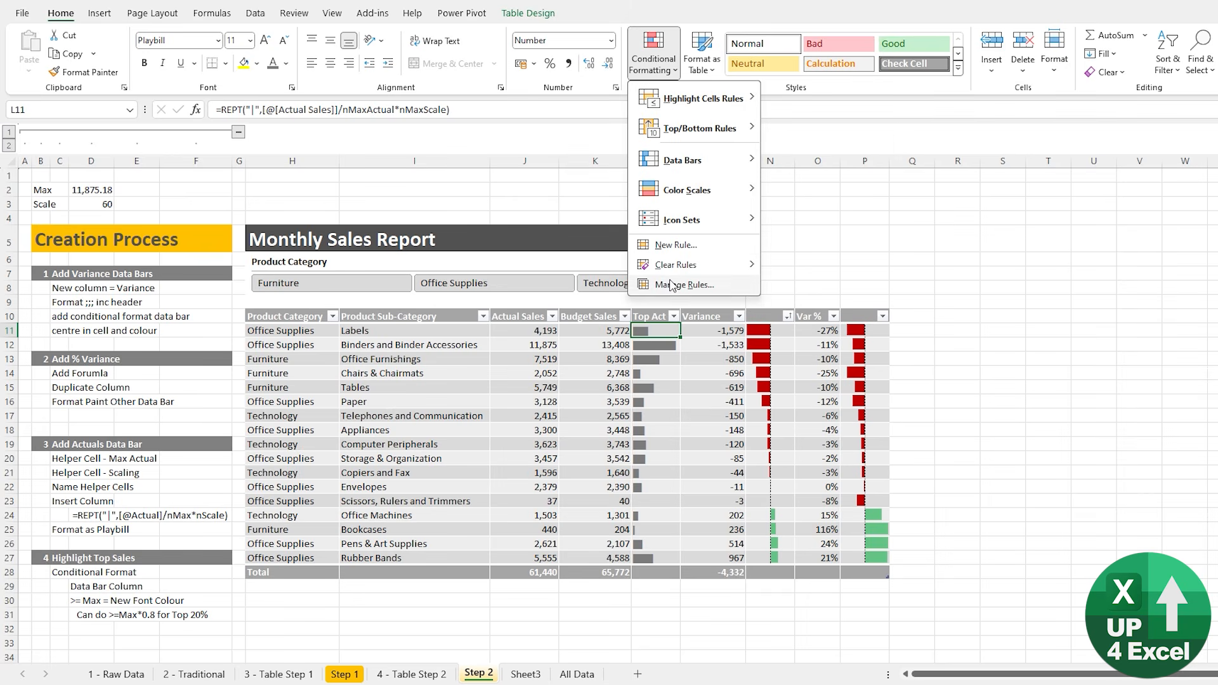
pyautogui.click(673, 245)
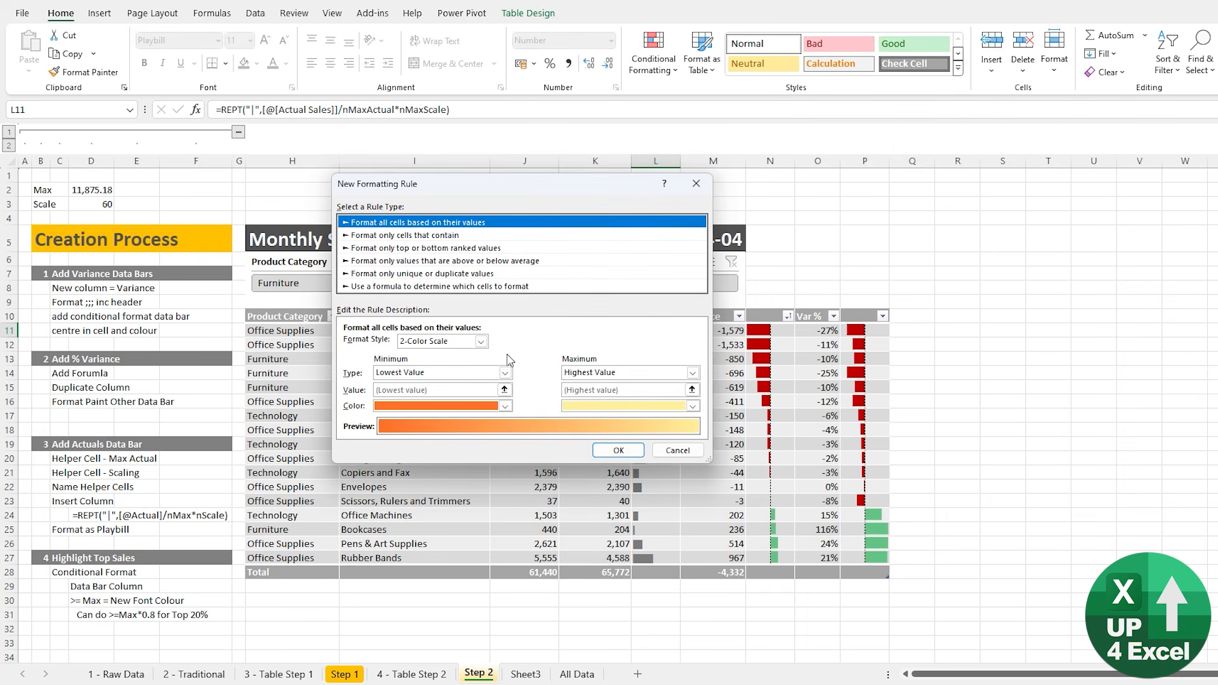
pyautogui.moveTo(546, 190); pyautogui.dragTo(943, 282)
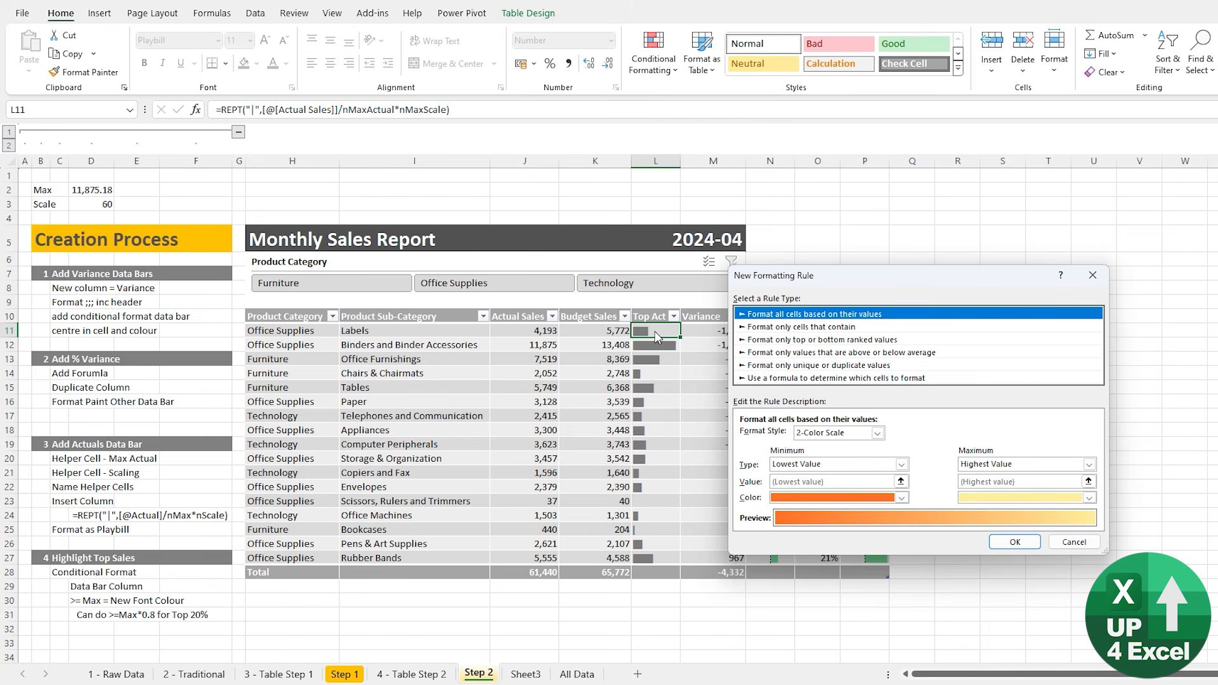
pyautogui.moveTo(838, 279); pyautogui.dragTo(227, 310)
pyautogui.click(210, 409)
pyautogui.click(170, 467)
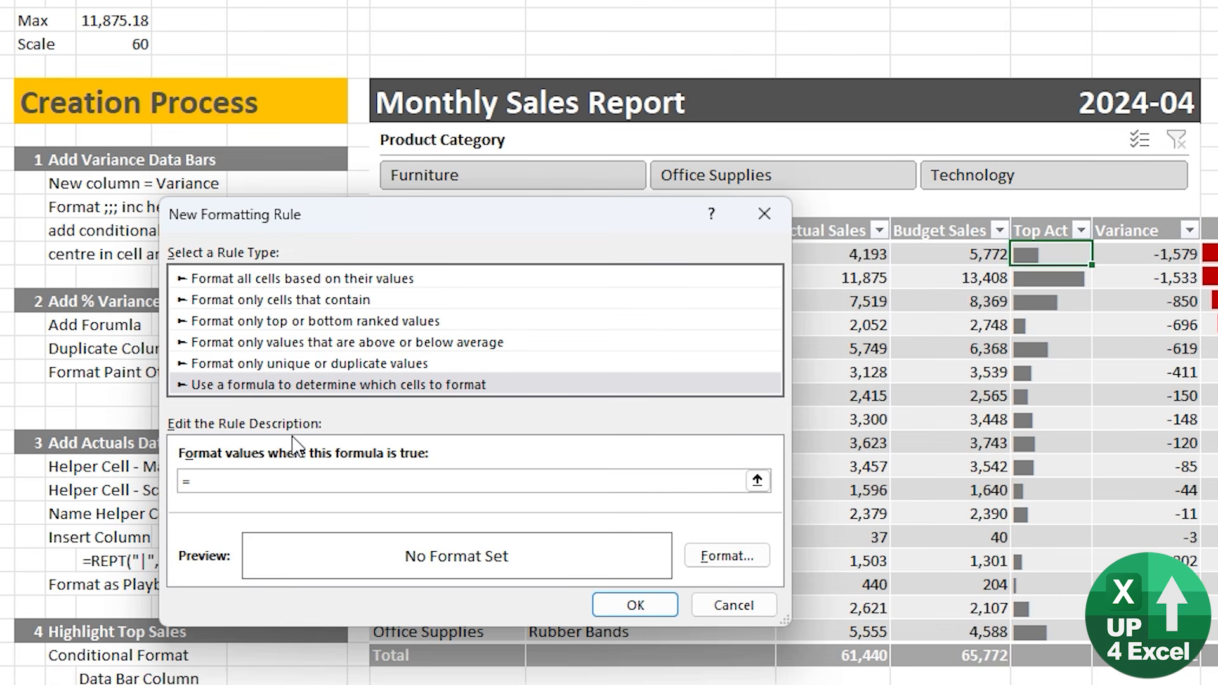
# - Enter the rule formula =$J11>=$D$2 to compare the row's Actual Sales with the Max cell
pyautogui.click(840, 257)
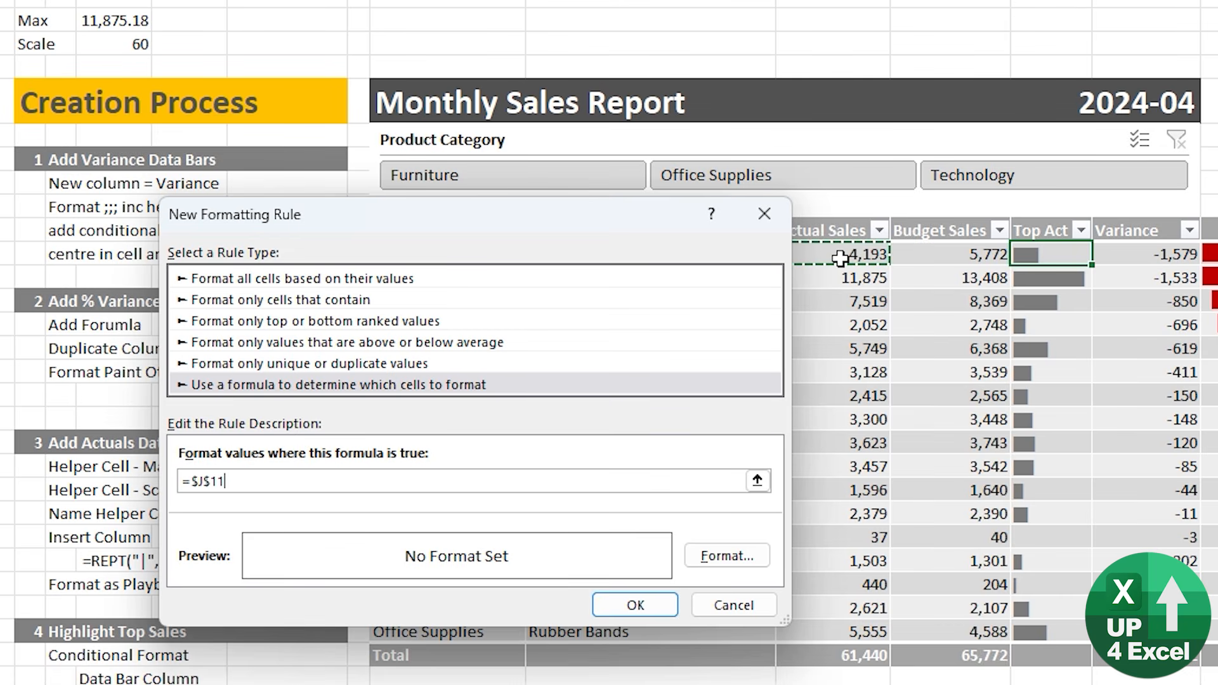
pyautogui.press('F4')
pyautogui.press('F4')
pyautogui.write('>=')
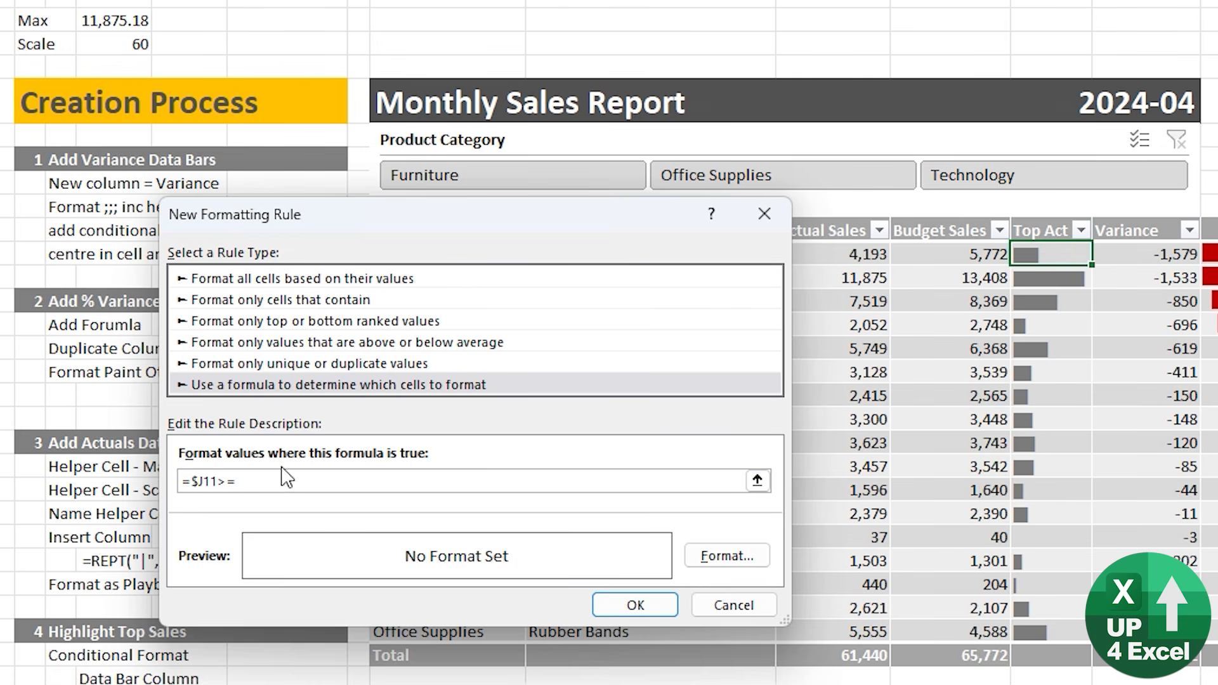
pyautogui.click(136, 21)
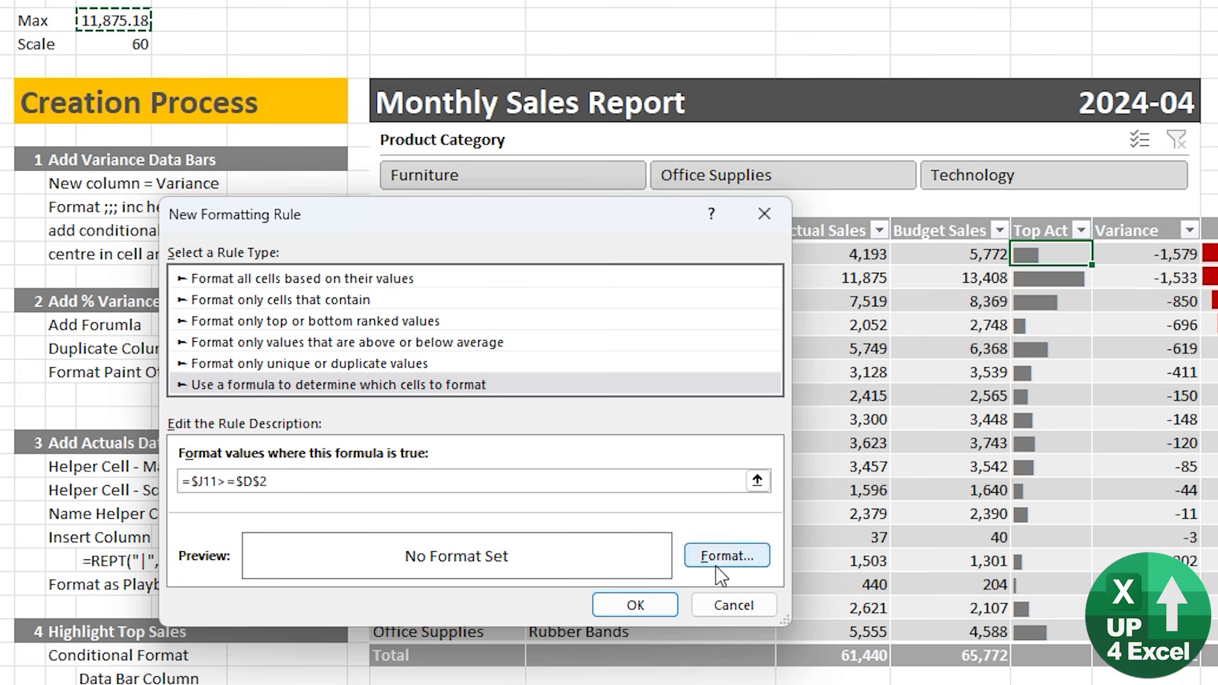
# - Give the =$J11>=$D$2 rule a gold font colour and create the conditional formatting rule
pyautogui.click(745, 557)
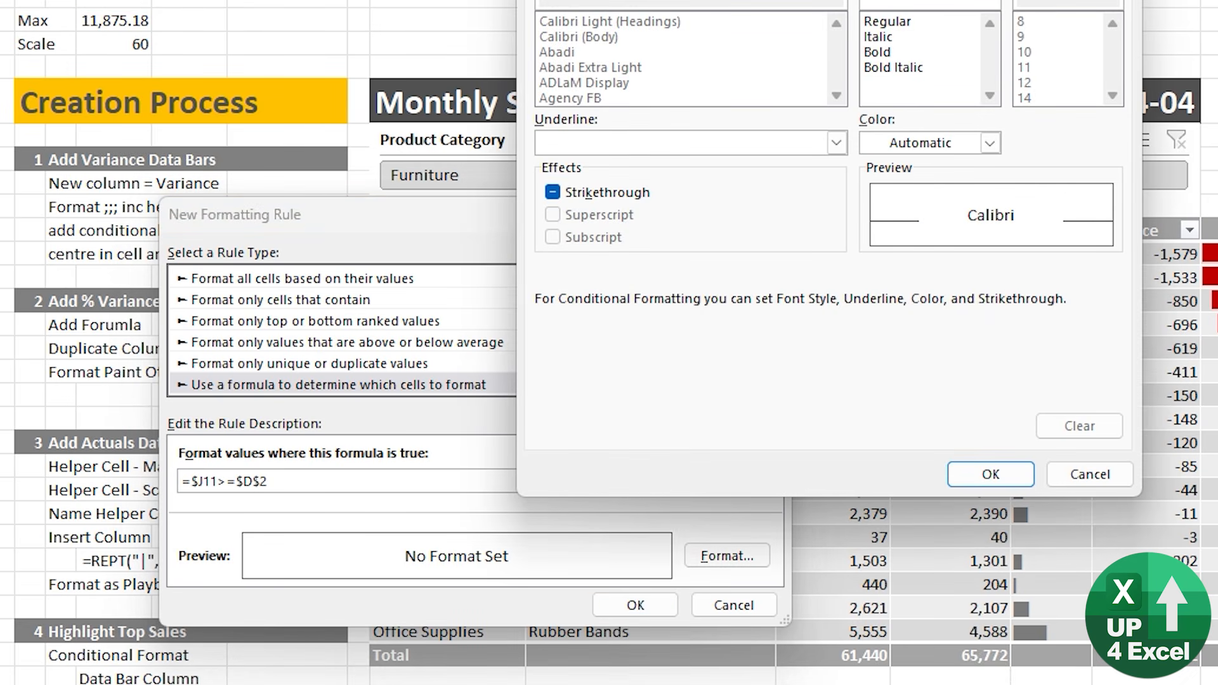
pyautogui.click(990, 142)
pyautogui.click(1012, 242)
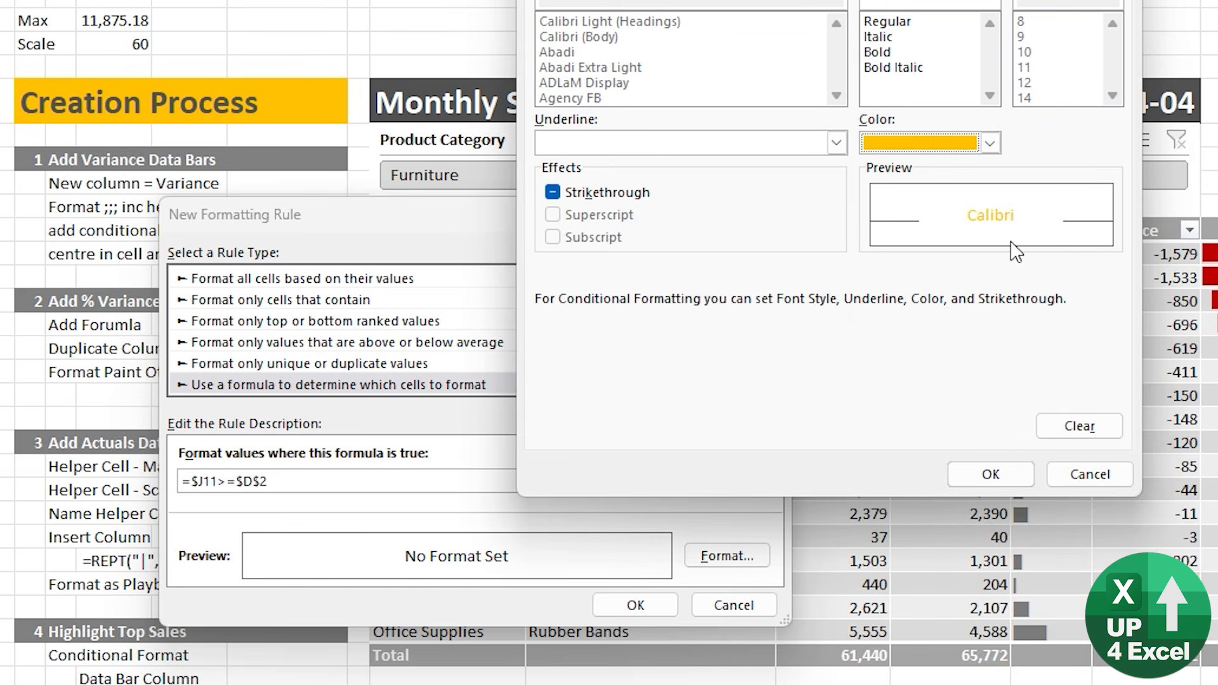
pyautogui.click(998, 474)
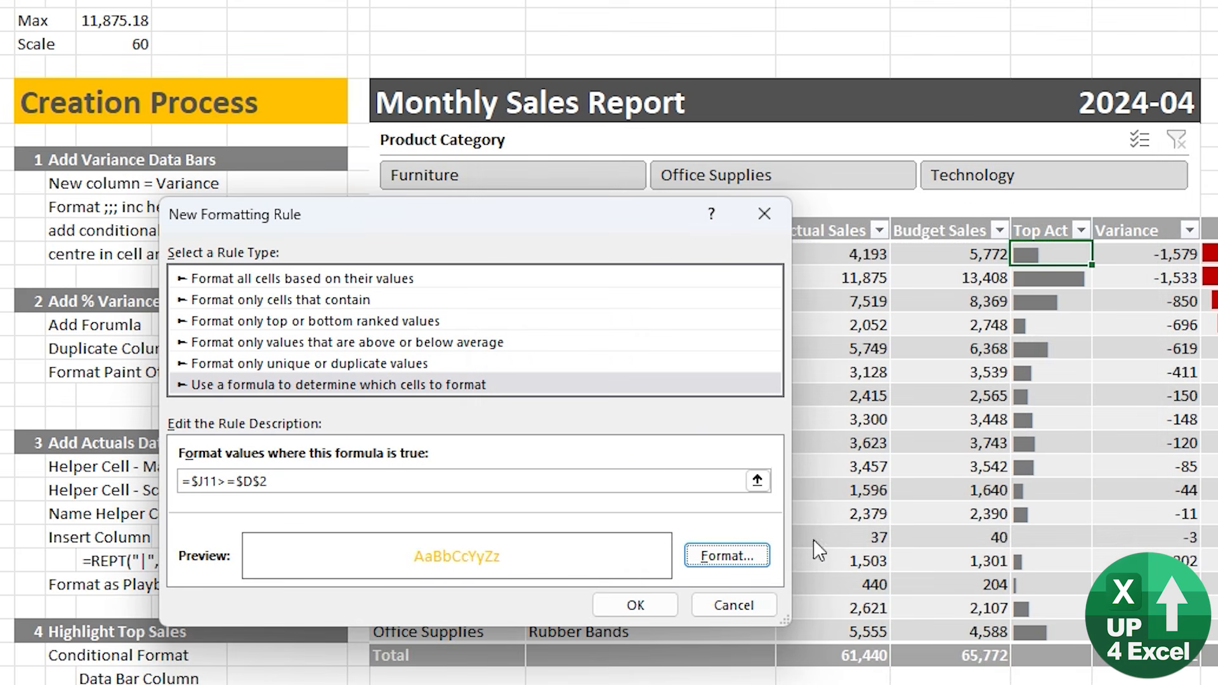
pyautogui.click(635, 605)
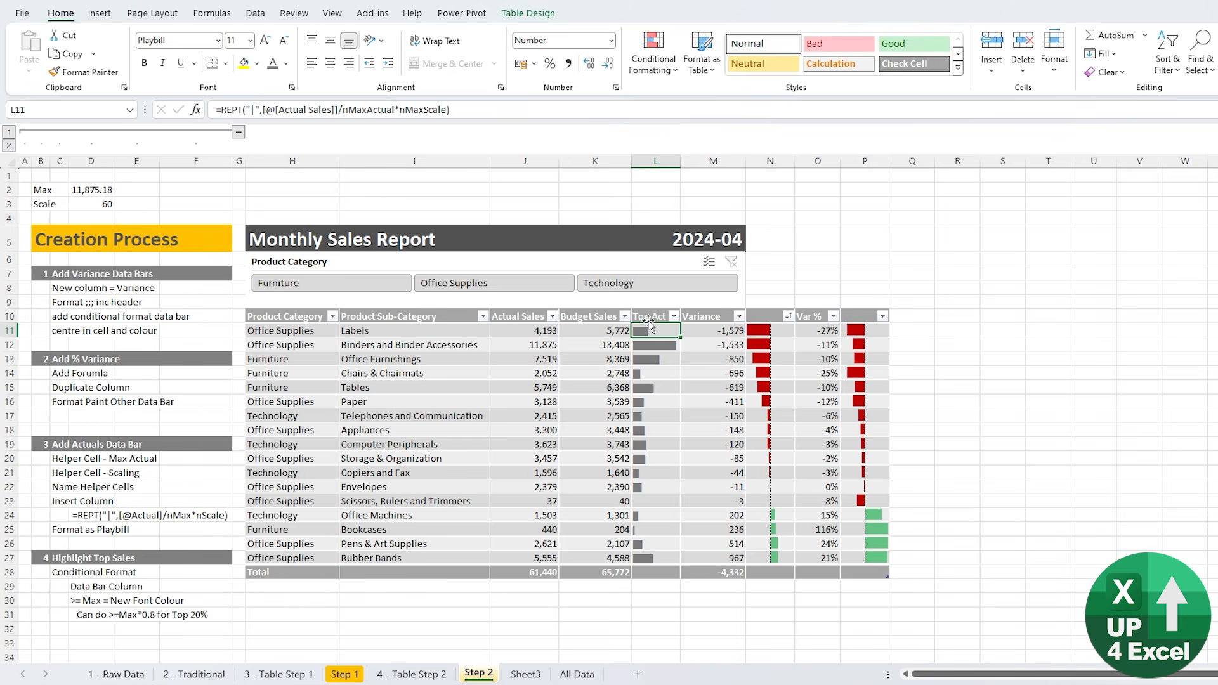
# - Extend the gold font rule to the whole Top Act column by applying it to =$L$11:$L$27
pyautogui.click(653, 57)
pyautogui.click(698, 283)
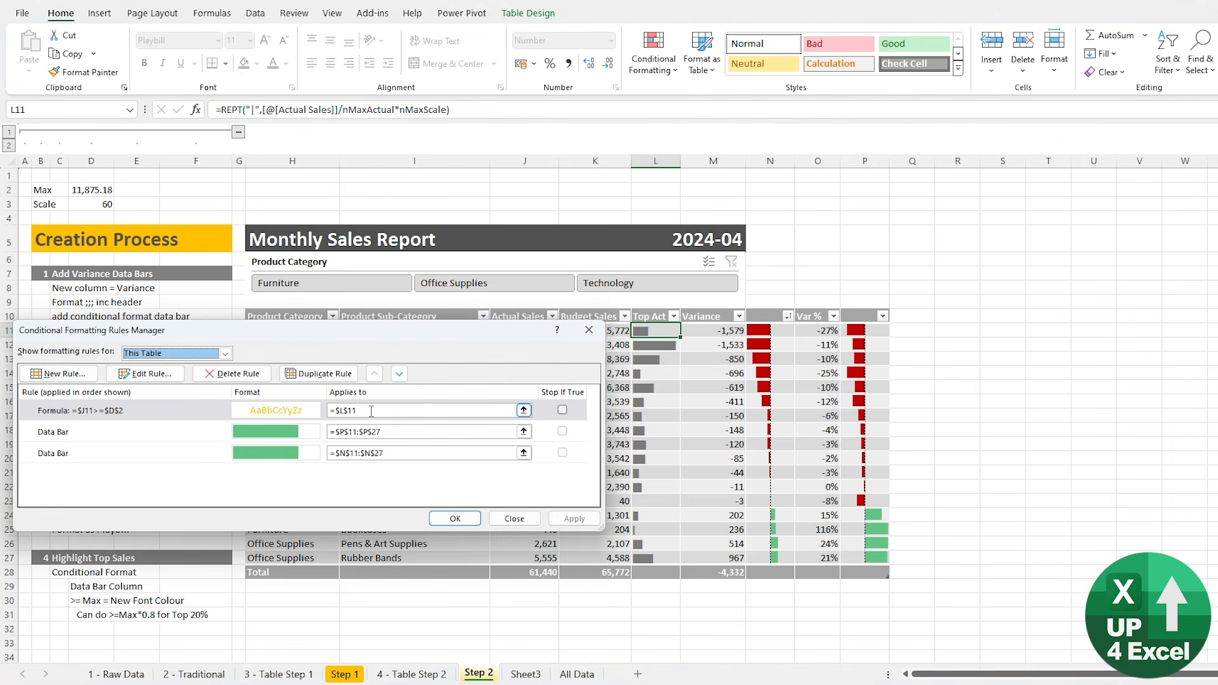
pyautogui.click(523, 410)
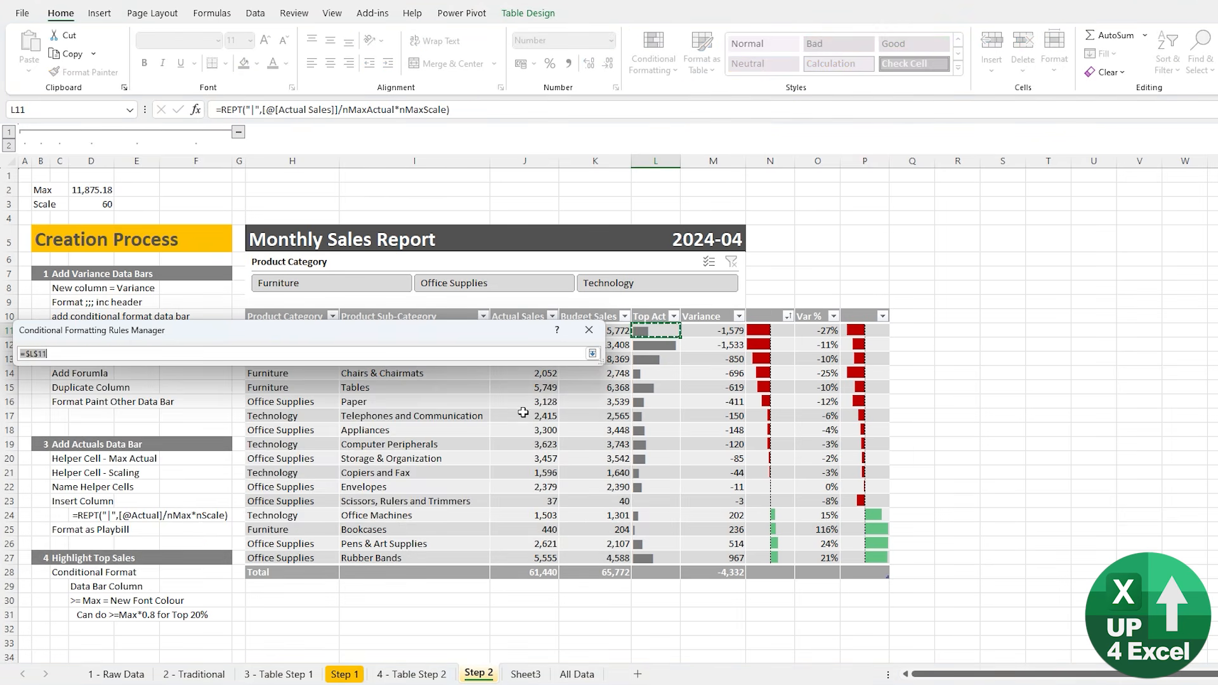
pyautogui.click(658, 306)
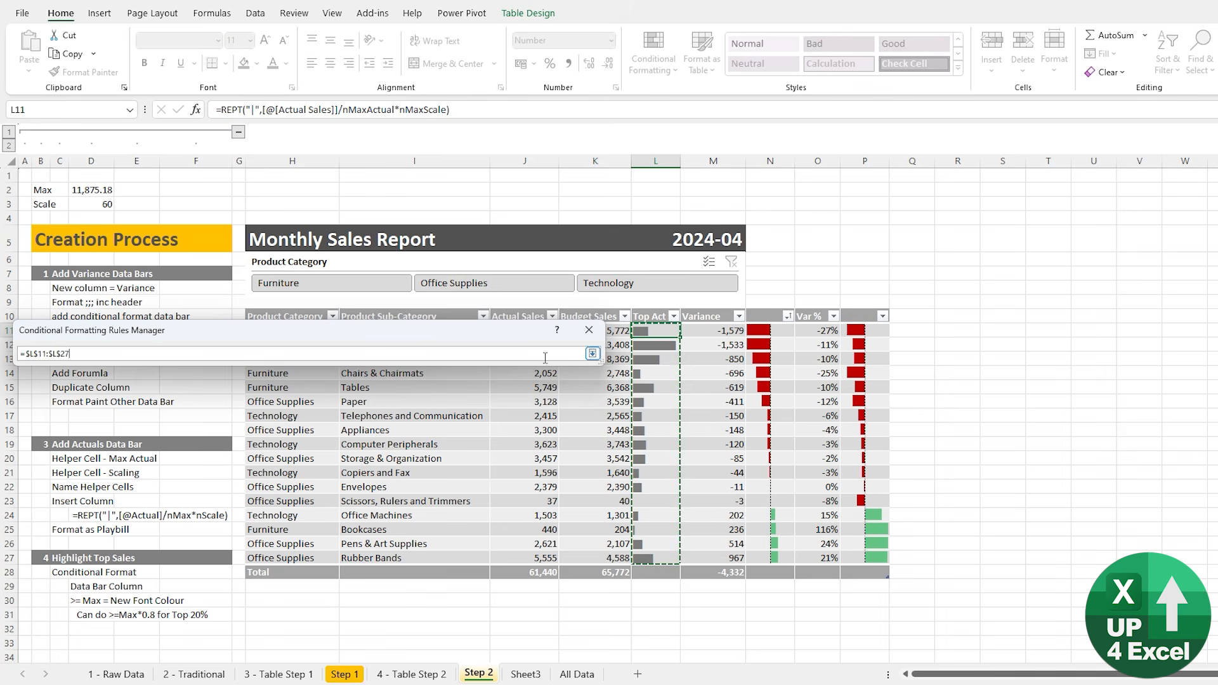
pyautogui.click(592, 353)
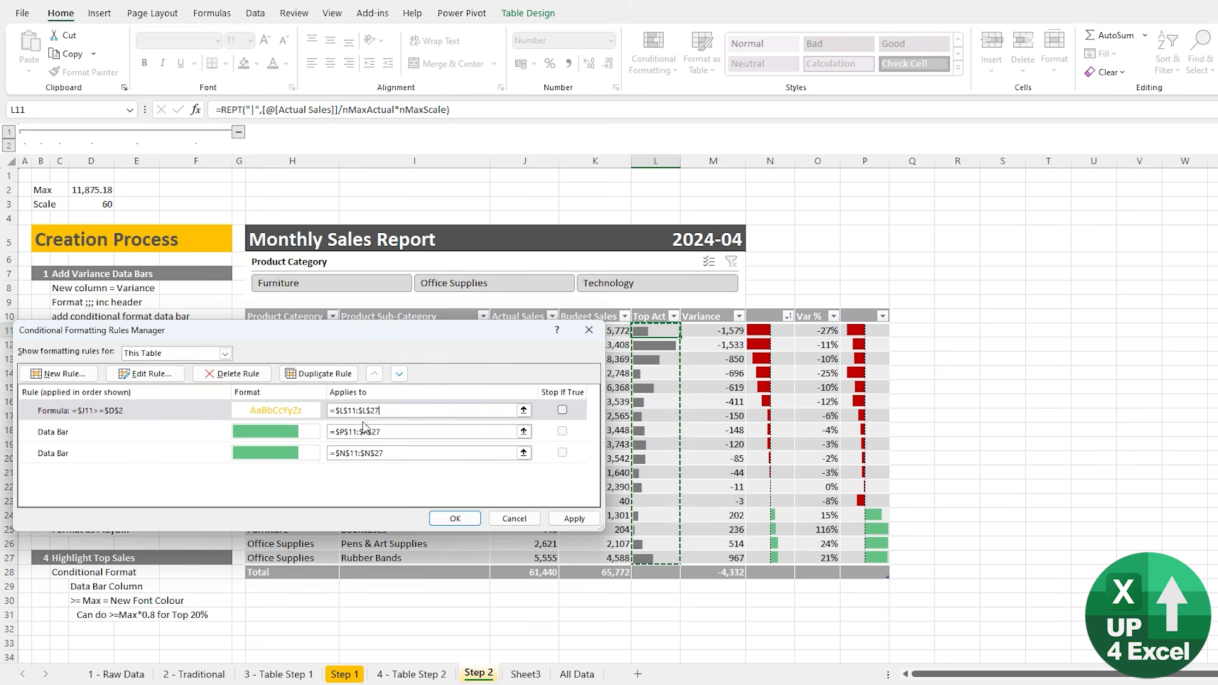
pyautogui.click(574, 518)
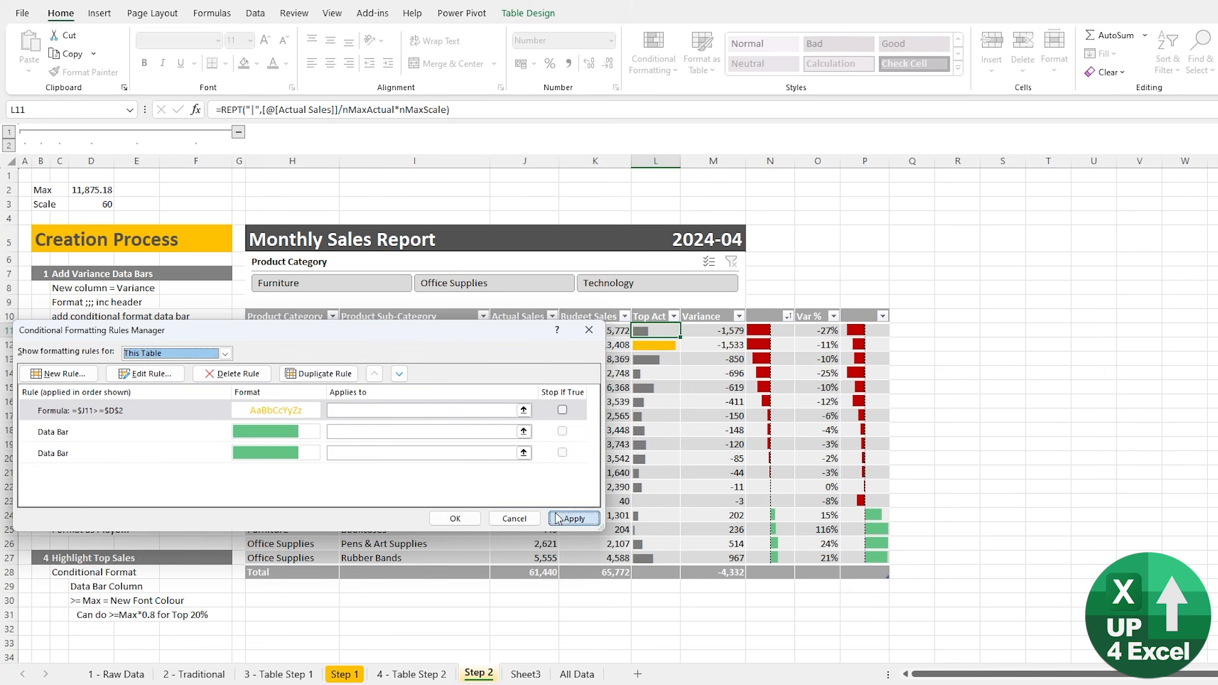
pyautogui.click(471, 518)
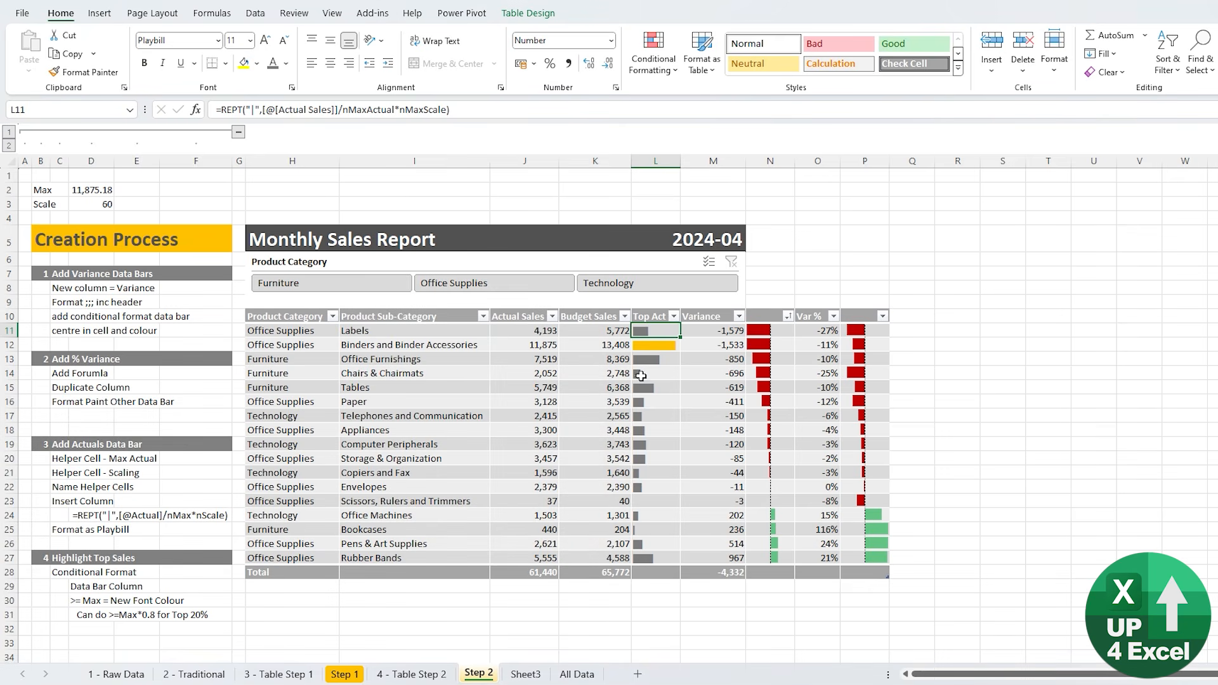
# - Filter the report to Technology to examine the Top Act highlight, and clear the category filter
pyautogui.click(411, 343)
pyautogui.click(673, 345)
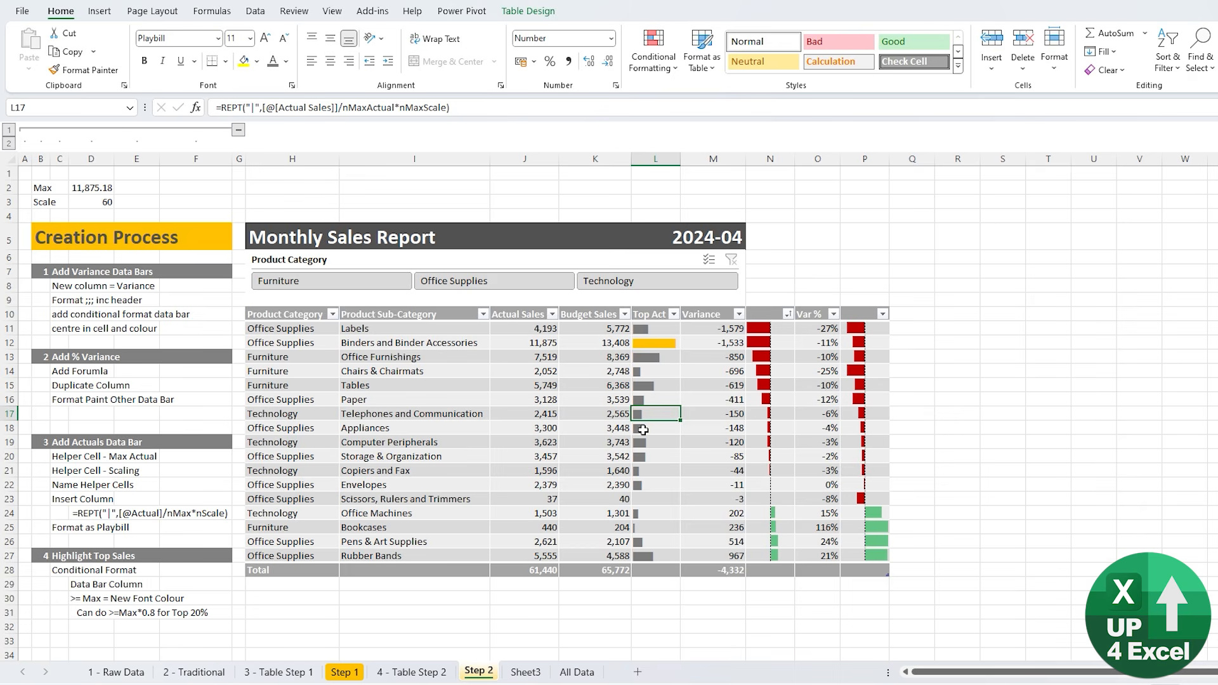
pyautogui.click(654, 281)
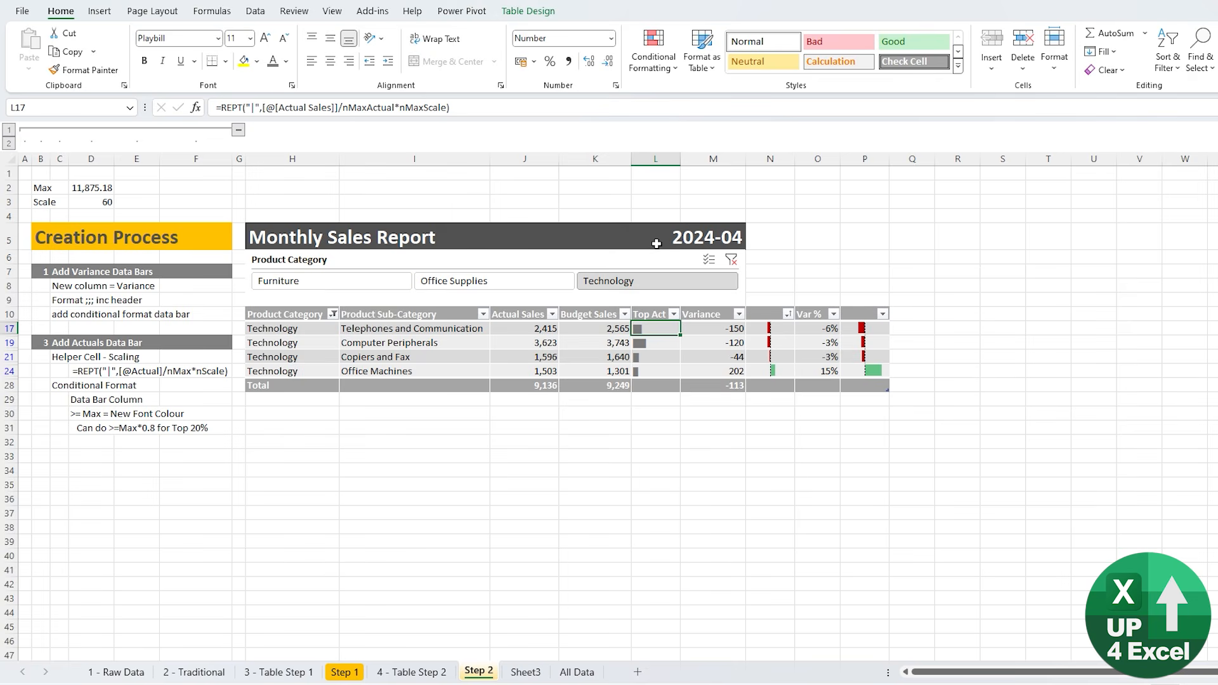
pyautogui.click(731, 260)
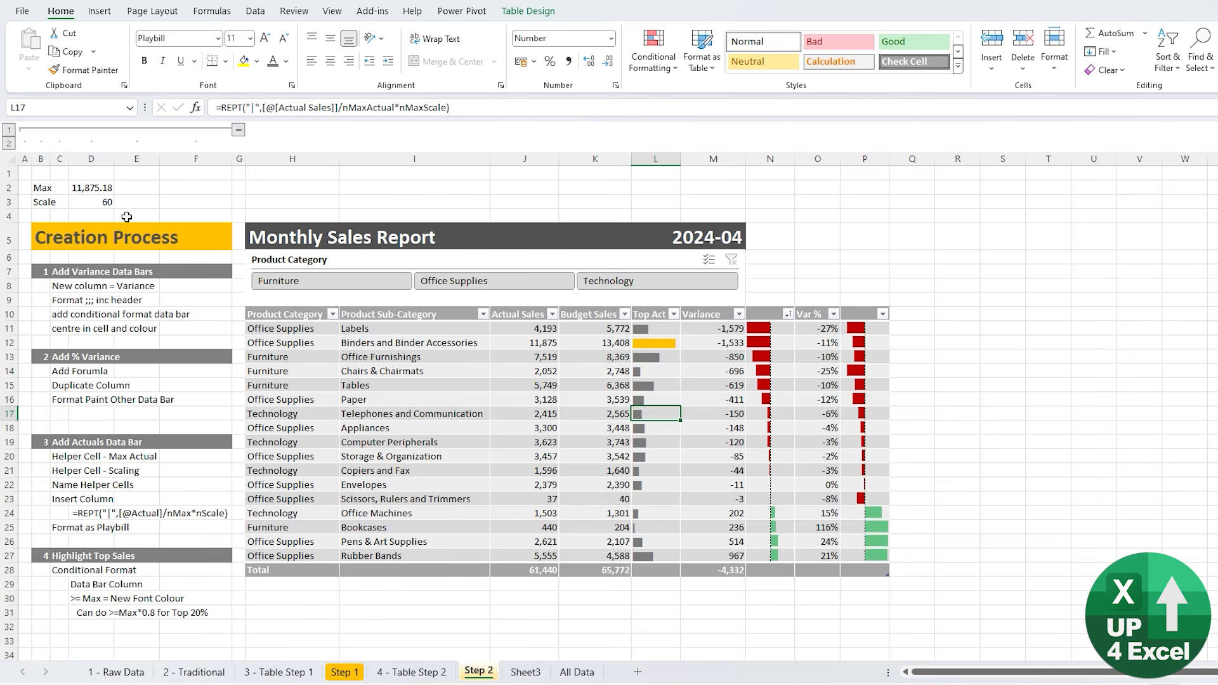
# - Replace the MAX function with SUBTOTAL in the formula of Max cell D2
pyautogui.click(83, 191)
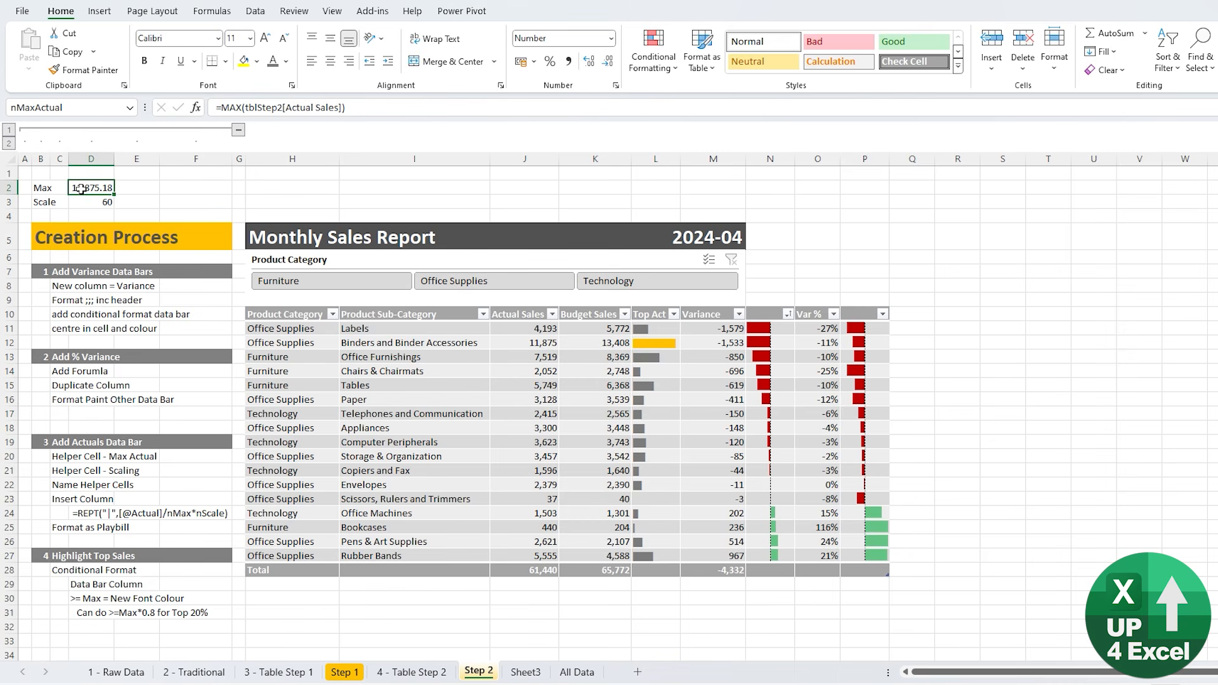
pyautogui.click(223, 110)
pyautogui.hotkey('ctrl', 'shift', 'Right')
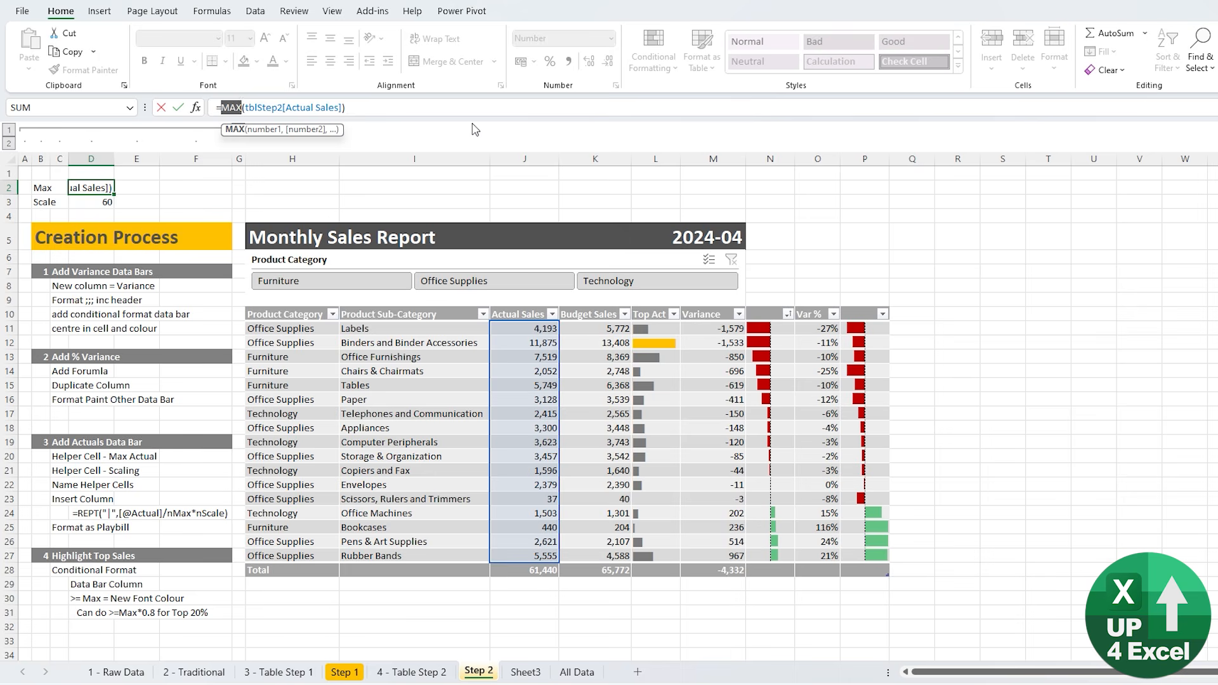
pyautogui.write('sub')
pyautogui.press('Down')
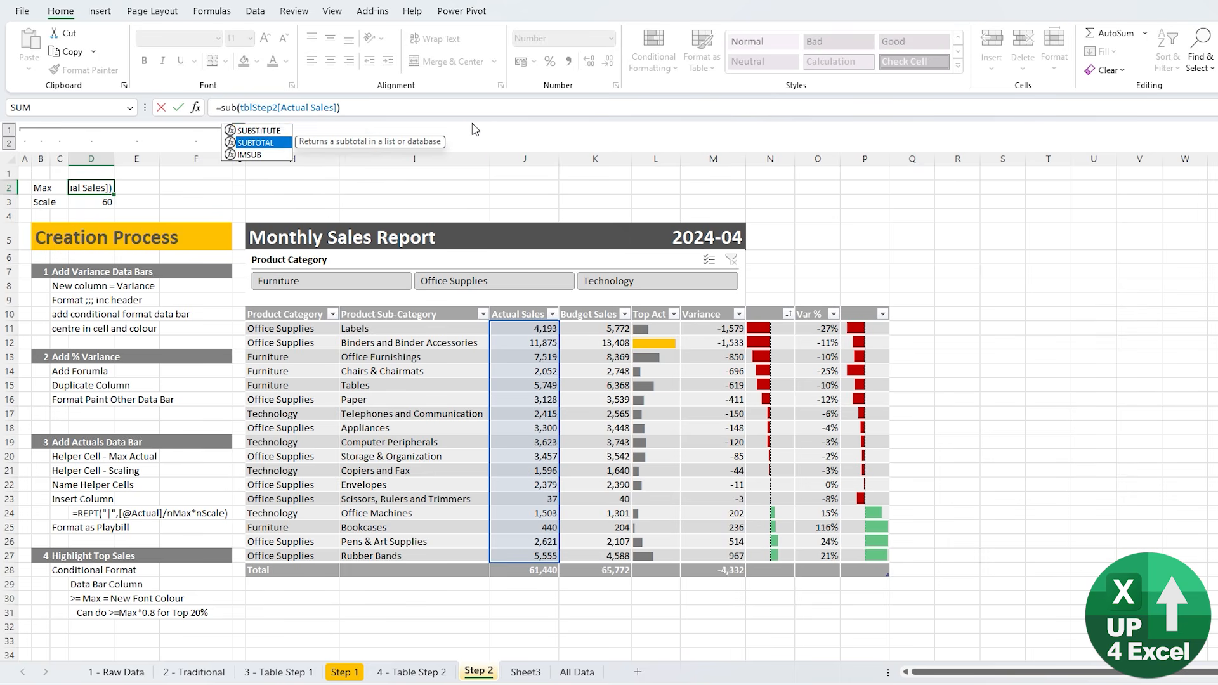
pyautogui.press('Tab')
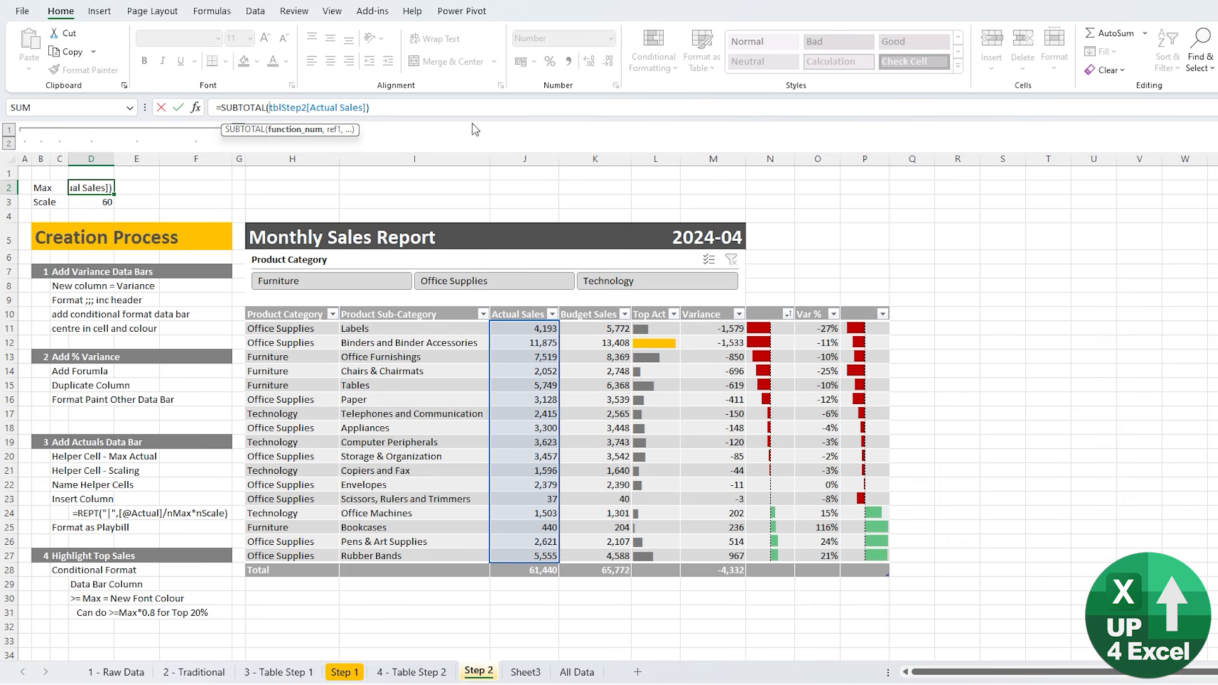
# - Choose function number 104 - MAX so the Max cell formula reads =SUBTOTAL(104,tblStep2[Actual Sales])
pyautogui.write('1')
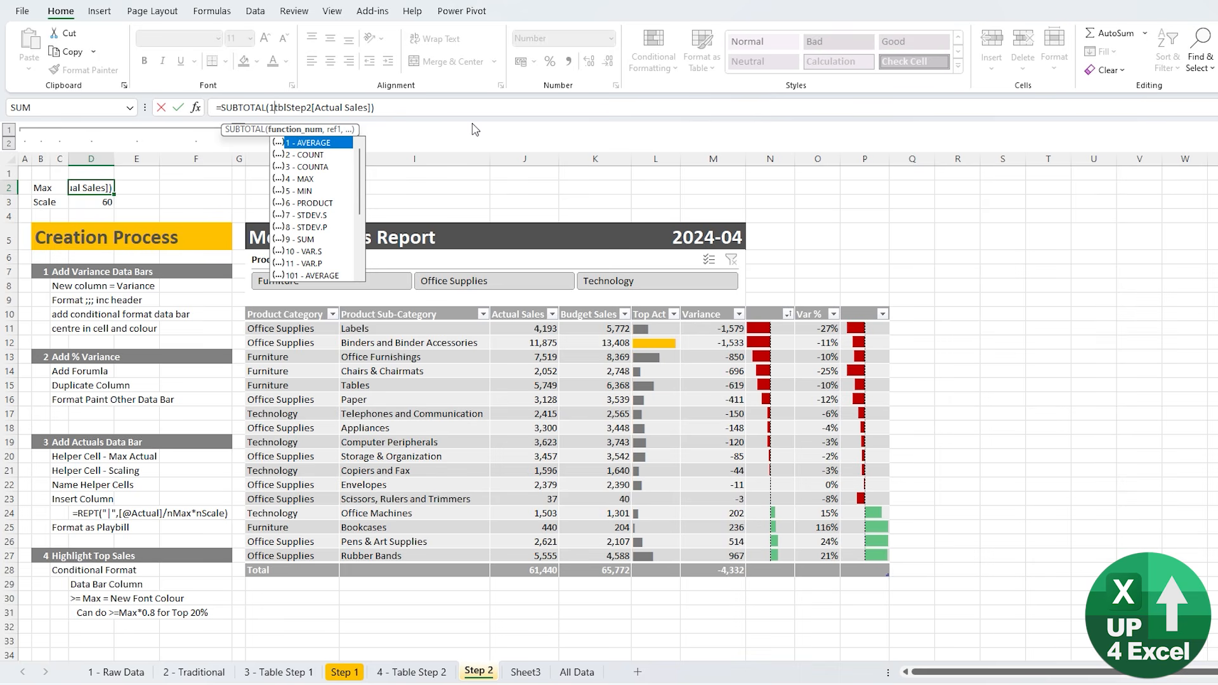
pyautogui.press('Down')
pyautogui.press('Down')
pyautogui.press('Down')
pyautogui.press('Down')
pyautogui.press('Down')
pyautogui.press('Up')
pyautogui.press('Up')
pyautogui.press('Down')
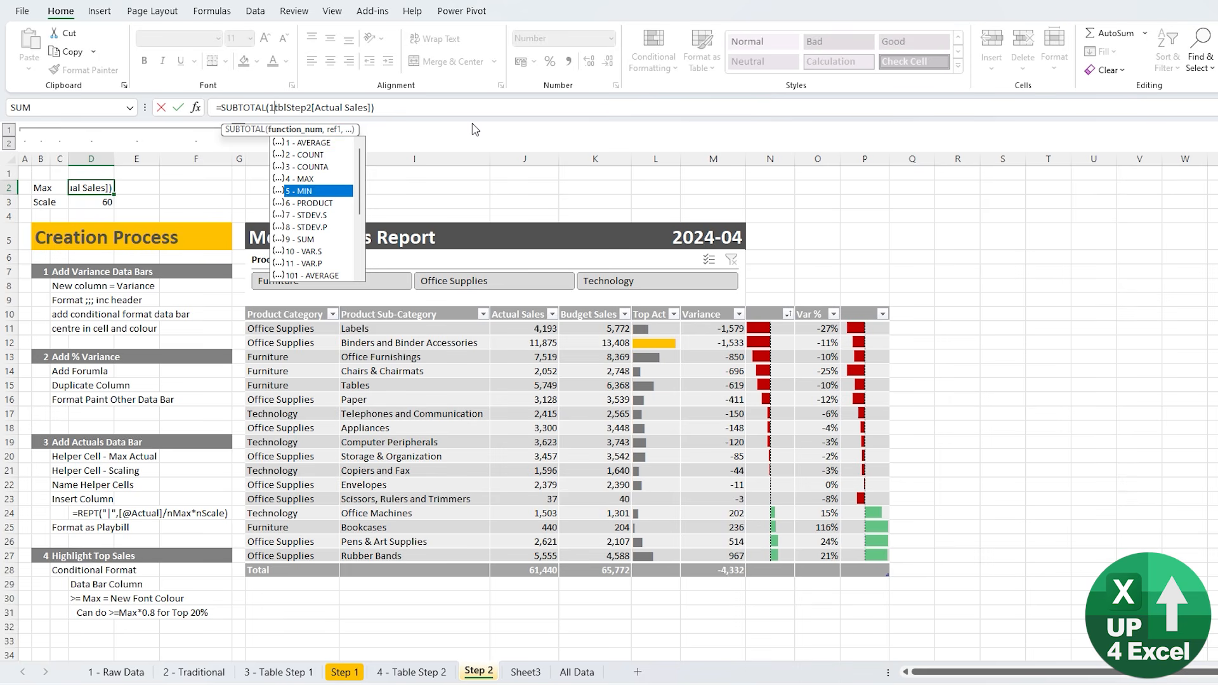
pyautogui.press('Down')
pyautogui.press('Down')
pyautogui.press('Down')
pyautogui.press('Down')
pyautogui.press('Down')
pyautogui.press('Down')
pyautogui.press('Down')
pyautogui.press('Down')
pyautogui.press('Down')
pyautogui.press('Down')
pyautogui.press('Down')
pyautogui.press('Down')
pyautogui.press('Down')
pyautogui.press('Down')
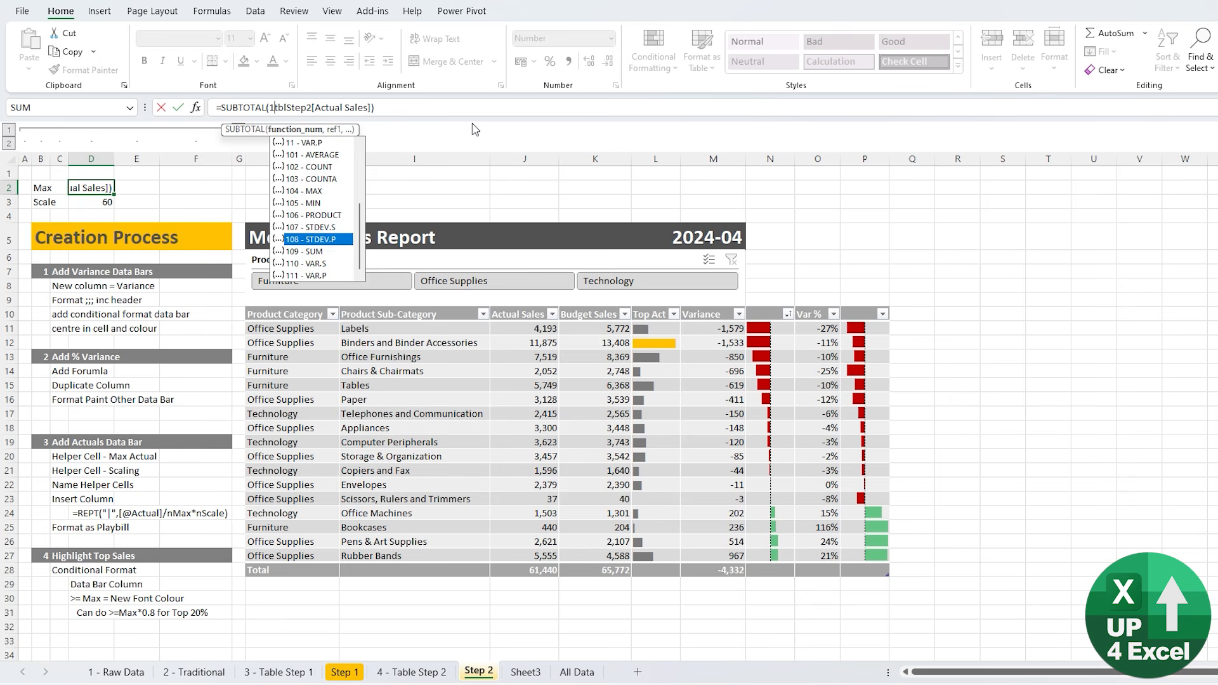
pyautogui.press('Up')
pyautogui.press('Up')
pyautogui.press('Up')
pyautogui.press('Up')
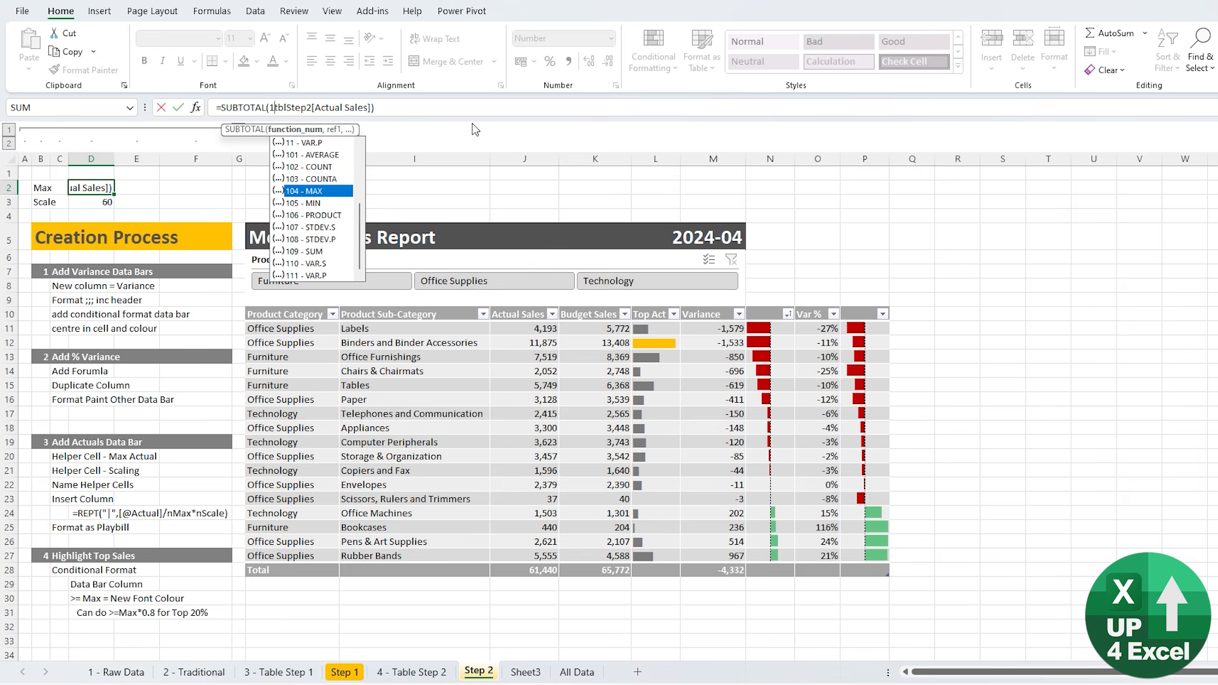
pyautogui.press('Tab')
pyautogui.write(',')
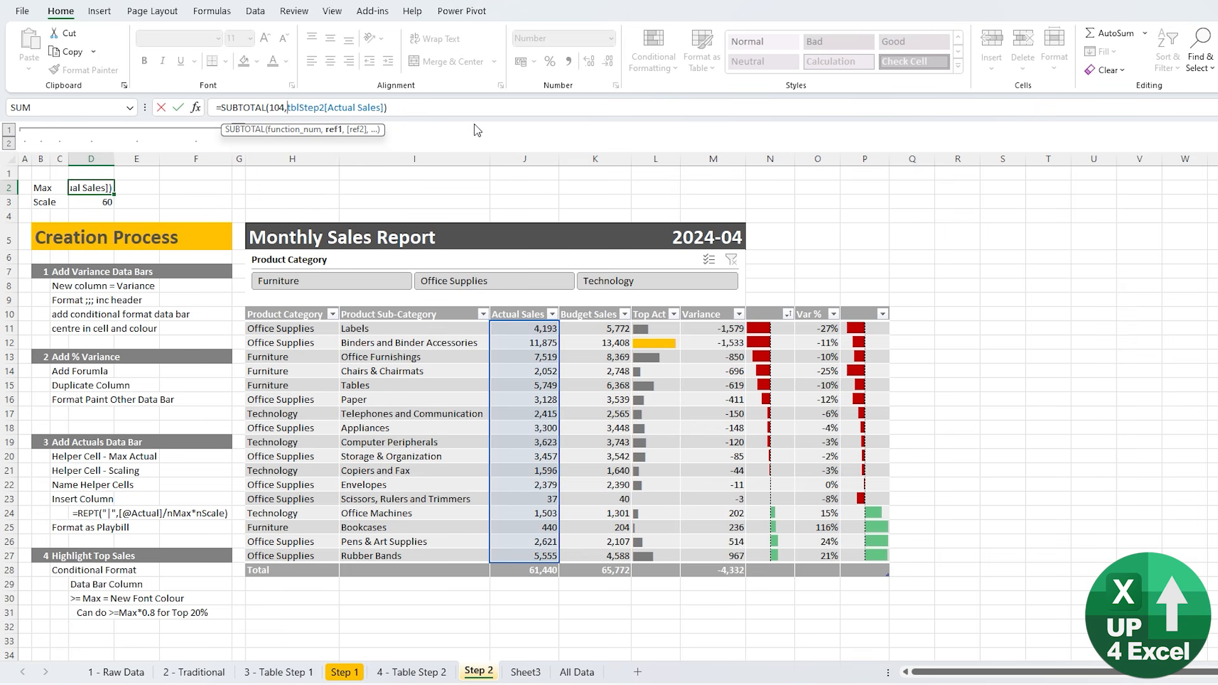
pyautogui.press('Return')
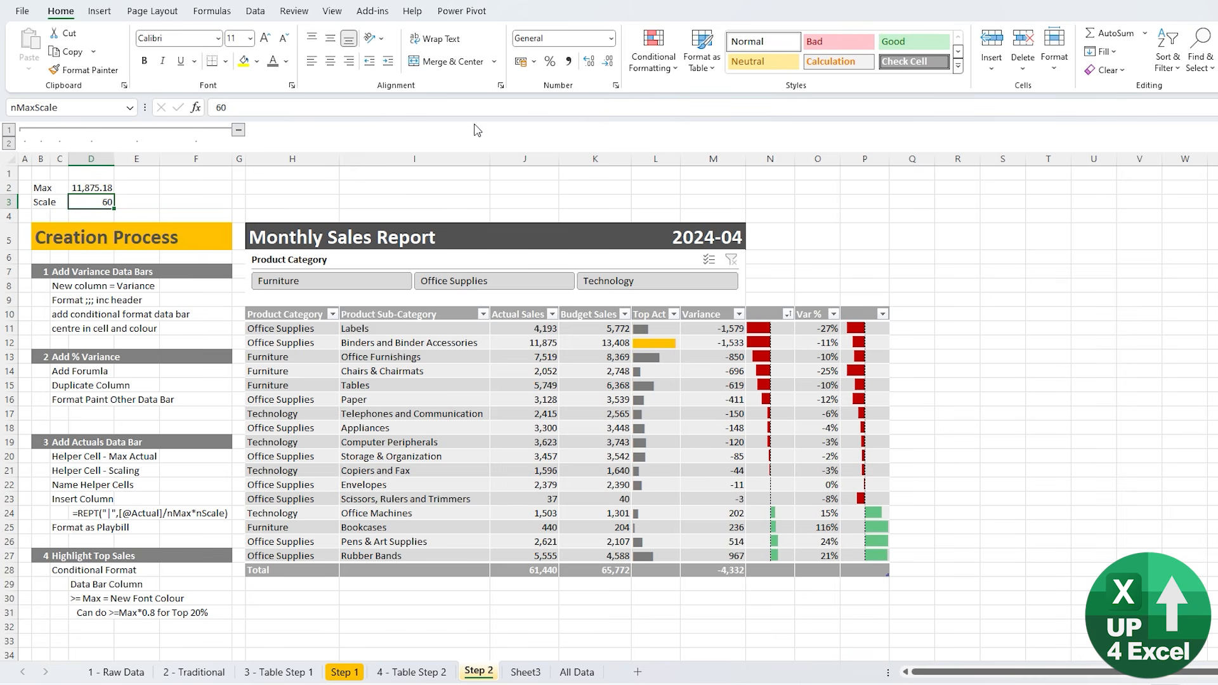
# - Check the highlighted bar with the report filtered to Technology, Office Supplies and Furniture in turn, and clear the filter
pyautogui.click(657, 280)
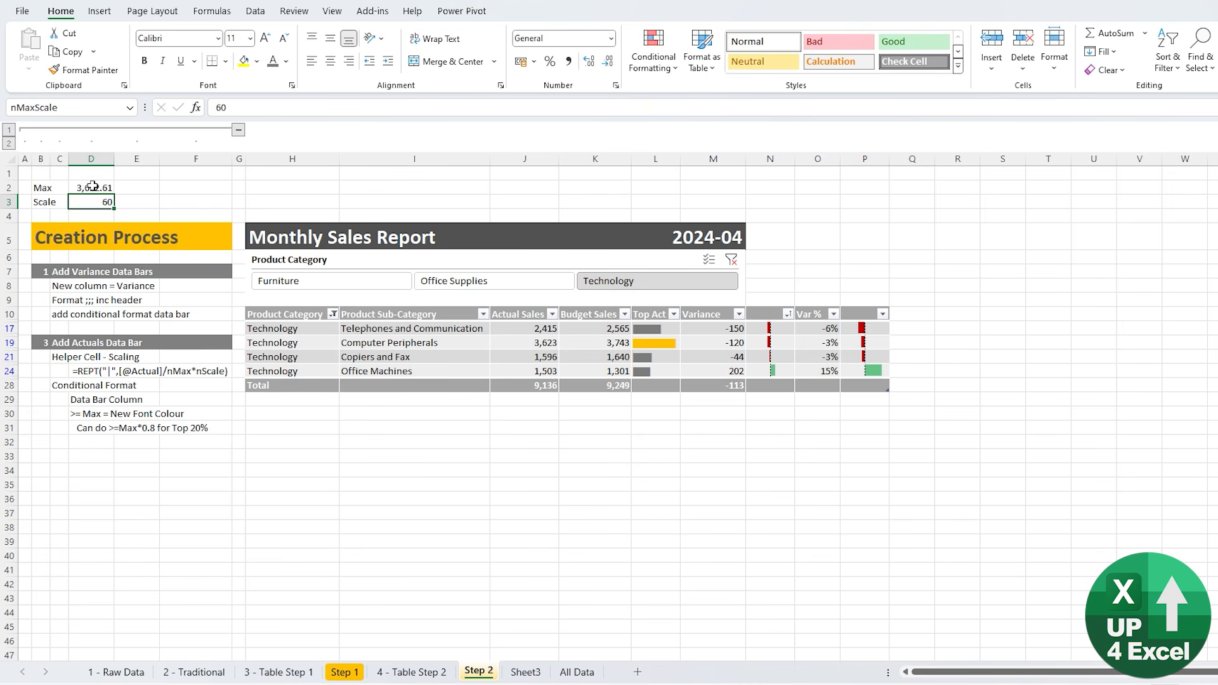
pyautogui.click(441, 286)
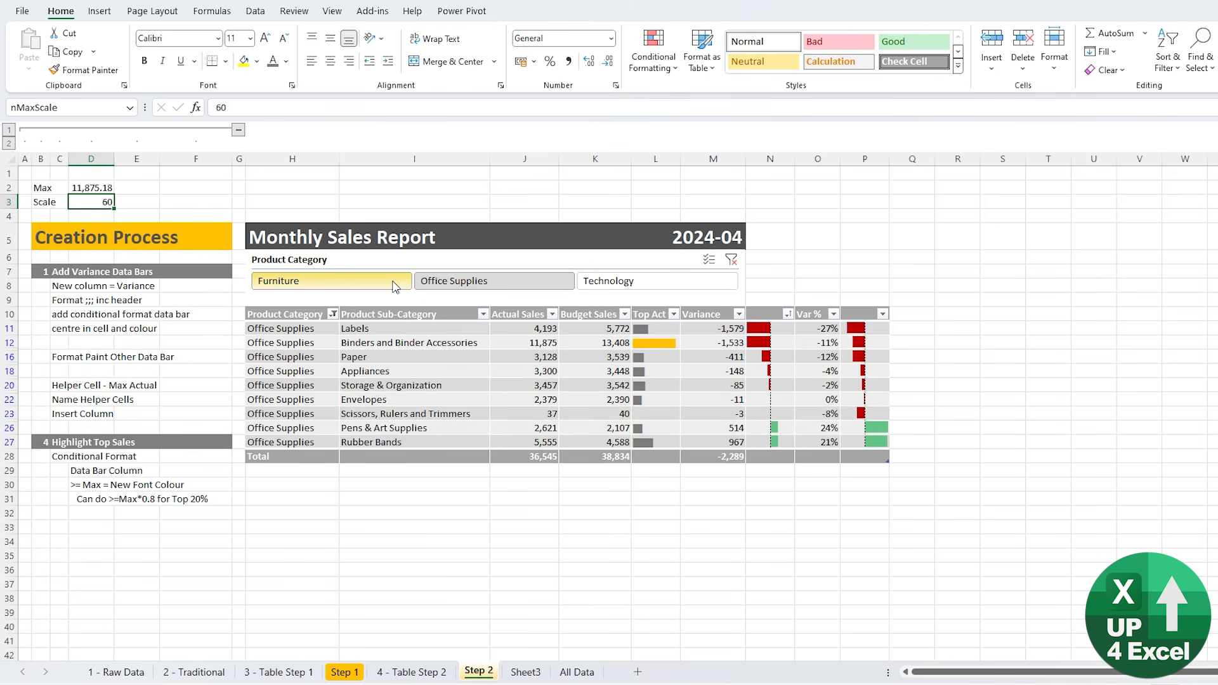
pyautogui.click(394, 286)
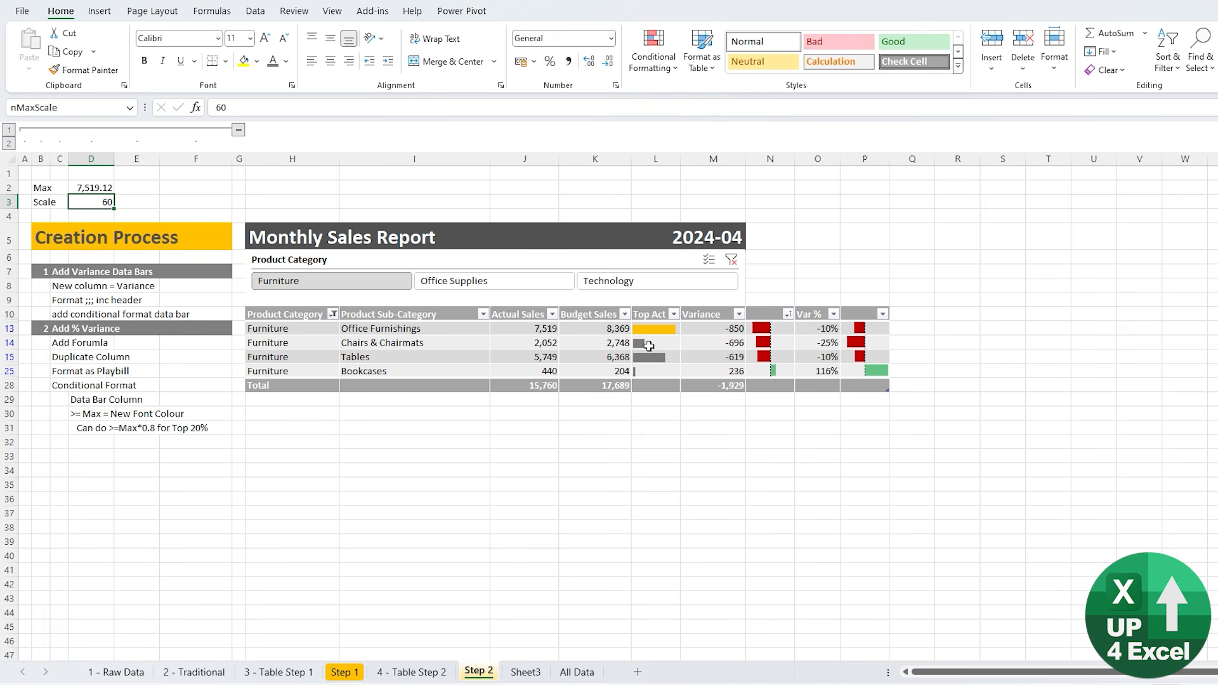
pyautogui.click(101, 429)
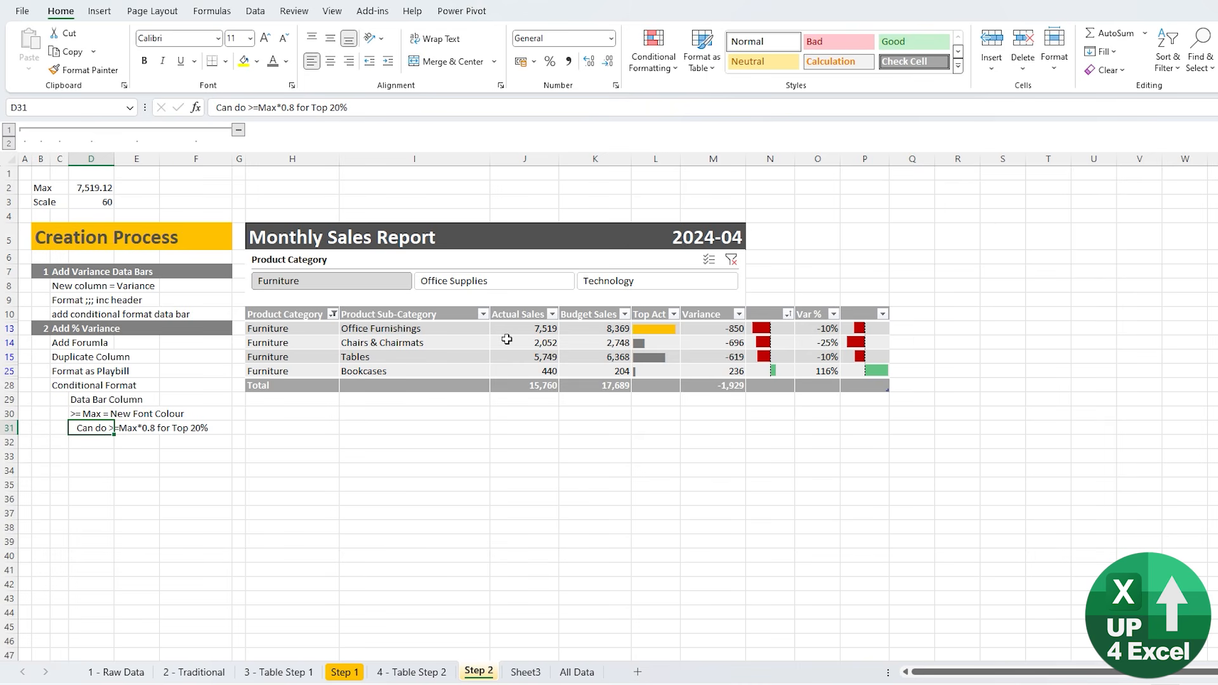
pyautogui.click(732, 260)
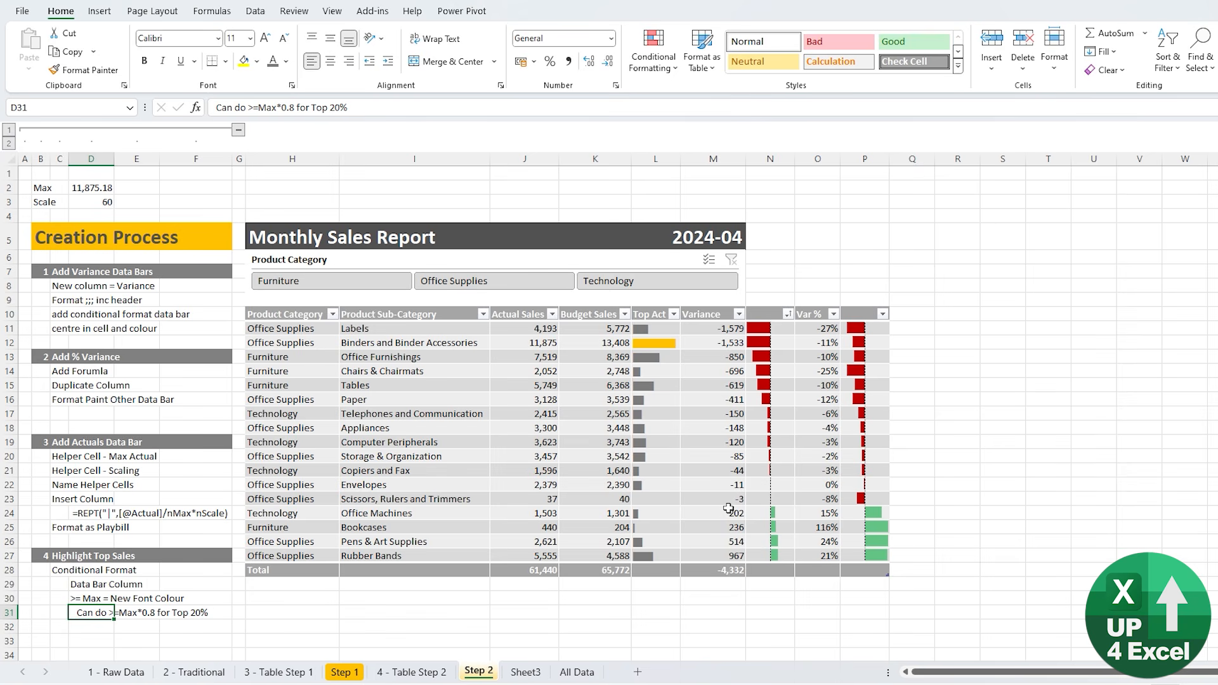
# - Widen the Product Category slicer and extend the report's title bar across to column P to match the table width
pyautogui.click(677, 260)
pyautogui.moveTo(741, 281); pyautogui.dragTo(888, 281)
pyautogui.click(739, 245)
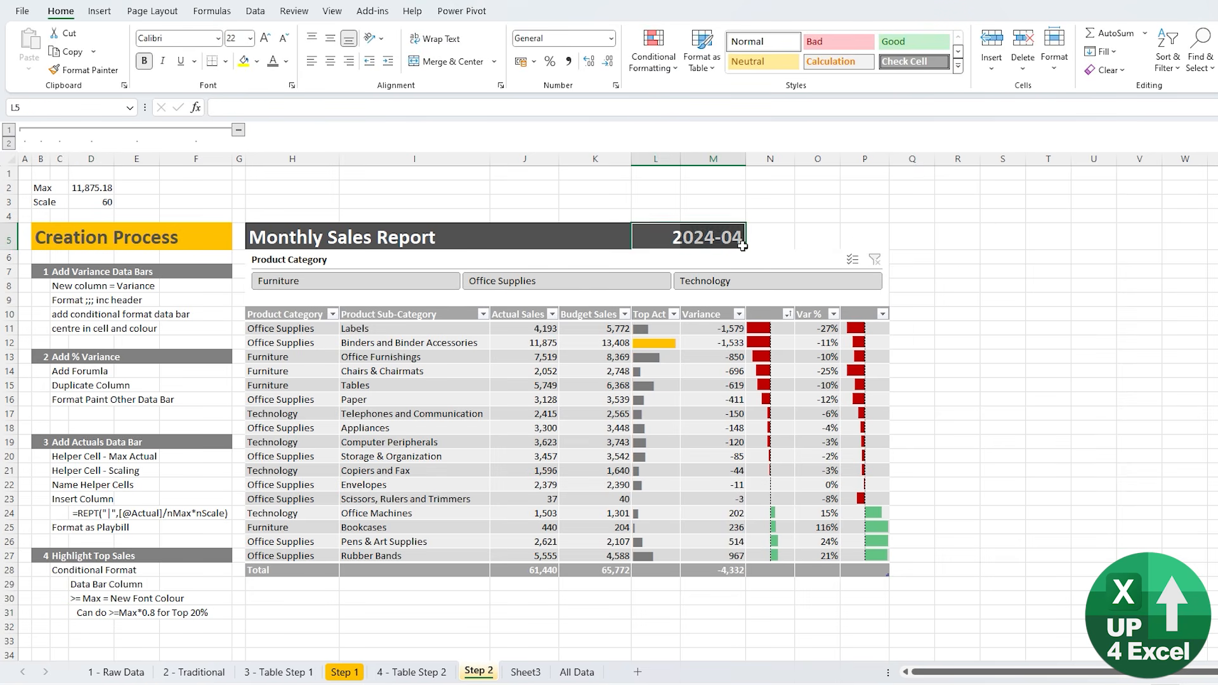
pyautogui.moveTo(742, 246); pyautogui.dragTo(888, 246)
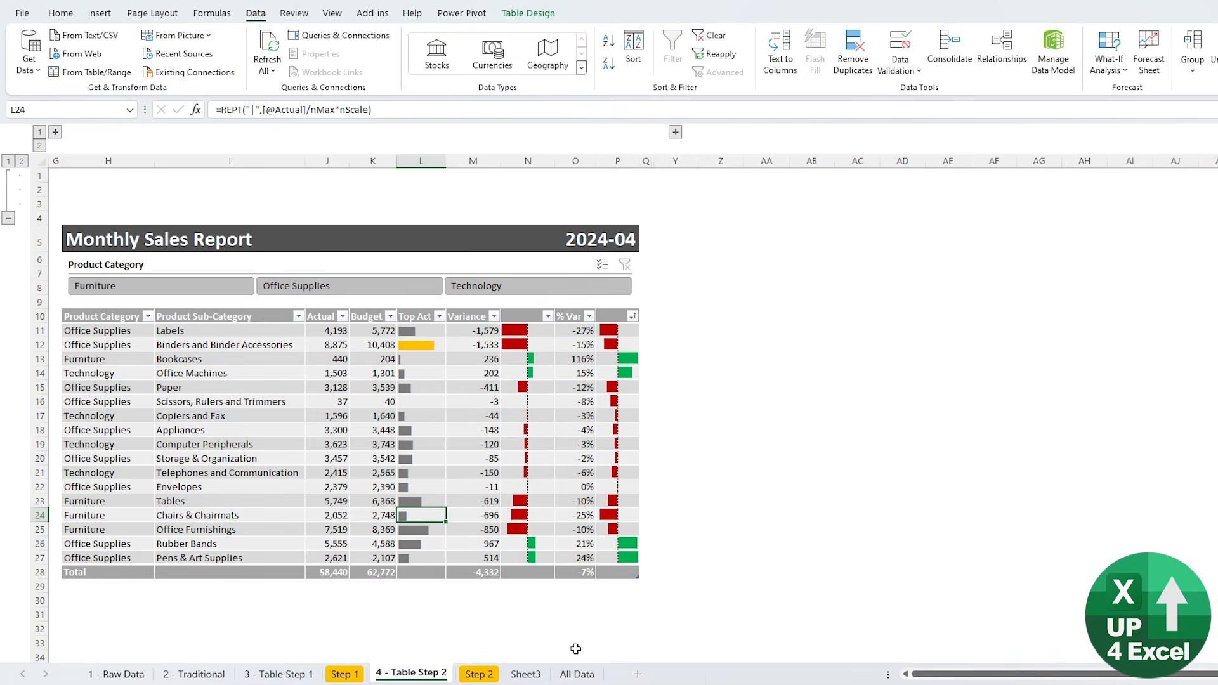
# - Copy E16:H22 from the All Data sheet and paste it at H28 directly below the Step 2 table
pyautogui.click(576, 672)
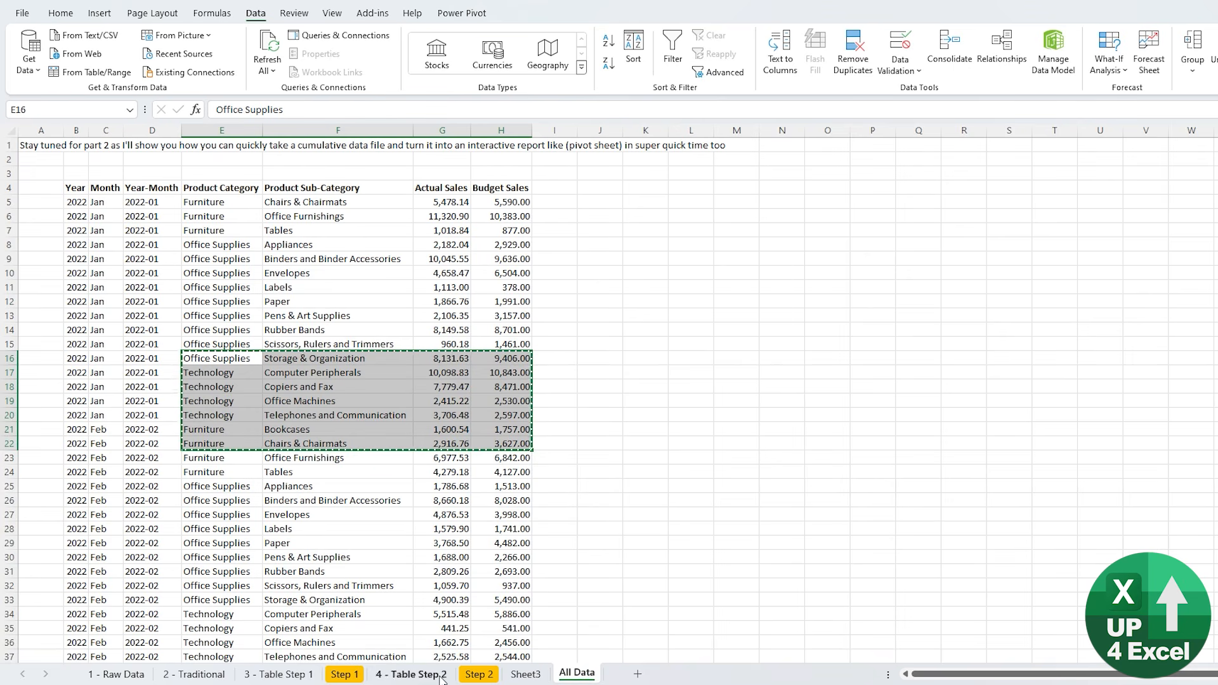
pyautogui.click(479, 674)
pyautogui.write('Office Supplies\tStorage & Organization\t8,132\t9,406 Technology\tComputer Peripherals\t10,099\t10,843 Technology\tCopiers and Fax\t7,779\t8,471 Technology\tOffice Machines\t2,415\t2,530 Technology\tTelephones and Communication\t3,706\t2,597 Furniture\tBookcases\t1,601\t1,757 Furniture\tChairs & Chairmats\t2,917\t3,627')
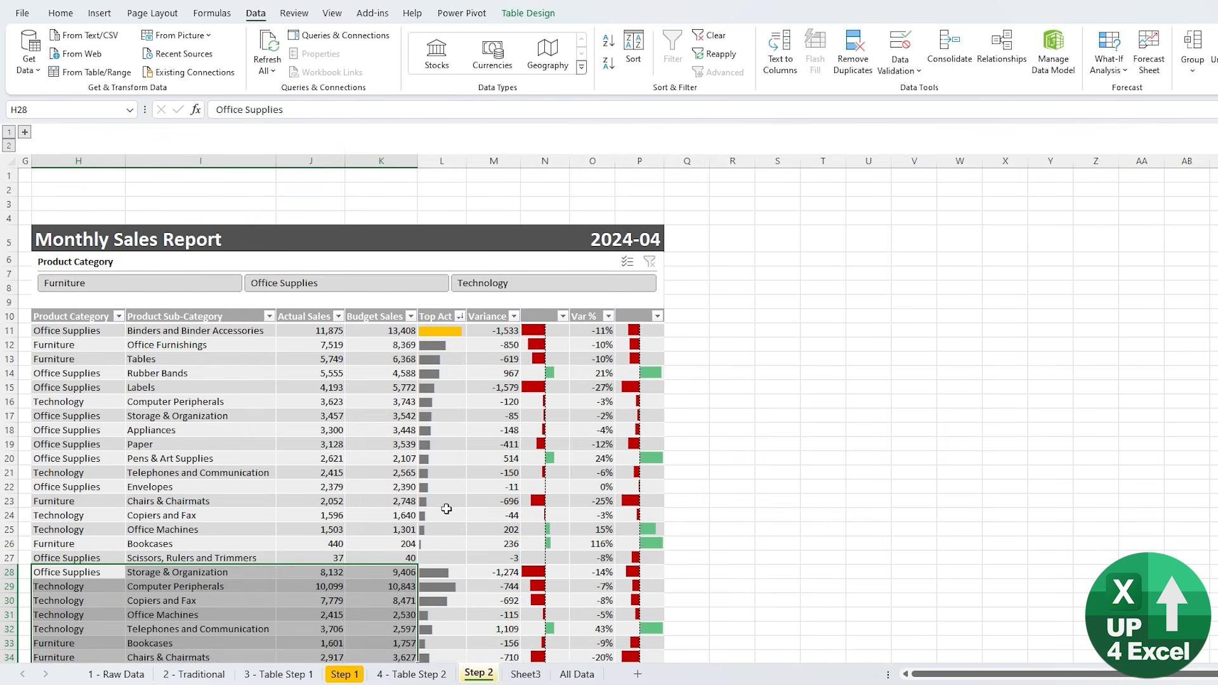
# - Filter the enlarged report to Technology and to Office Supplies to examine the Top Act bars
pyautogui.click(482, 283)
pyautogui.click(427, 402)
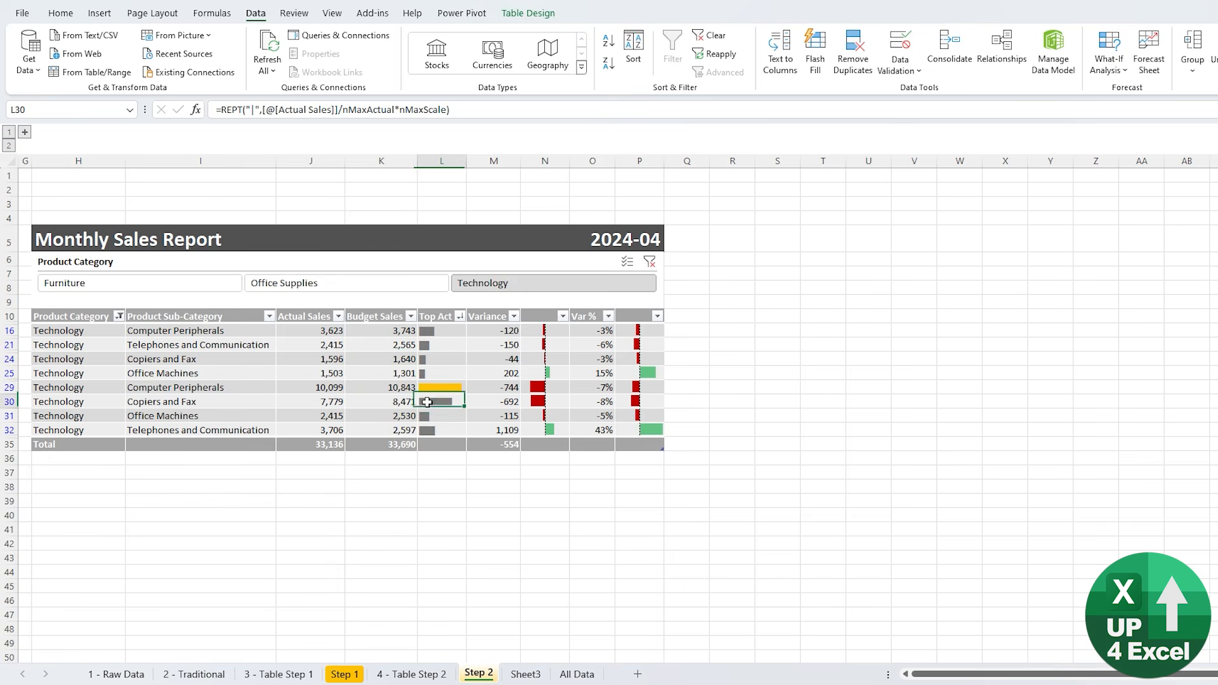
pyautogui.click(279, 286)
# - Sort the Office Supplies rows by the Var % bar column, descending and ascending, and clear the category filter
pyautogui.click(622, 401)
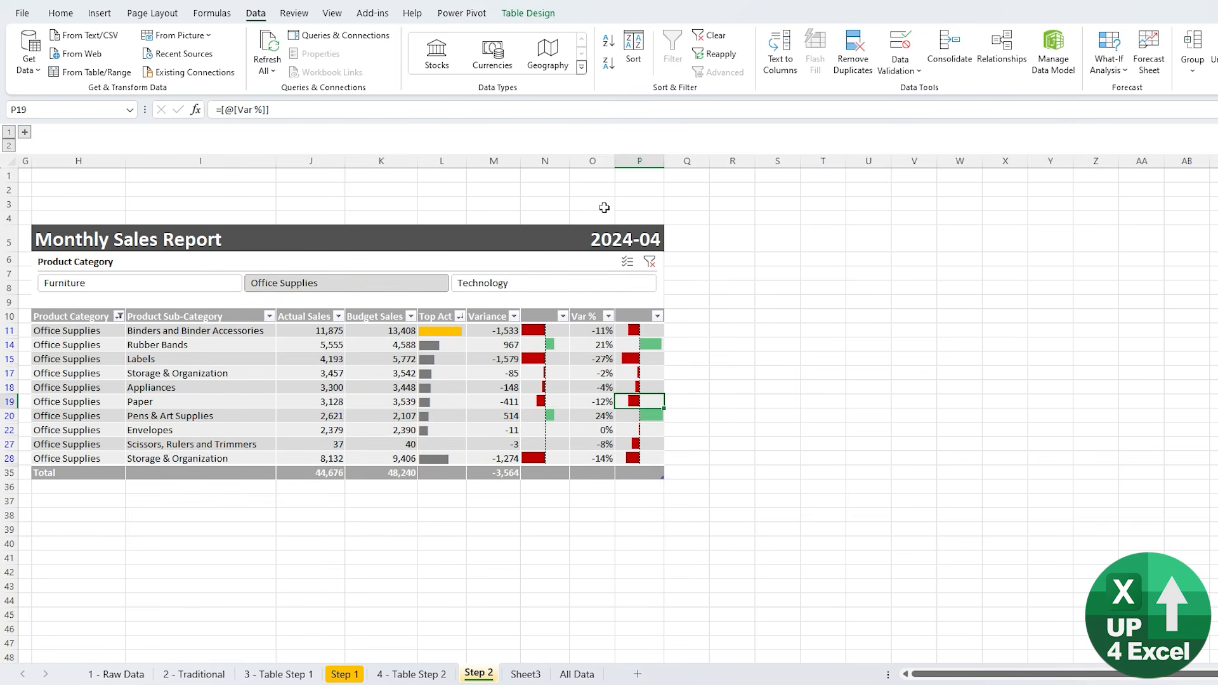
pyautogui.click(606, 66)
pyautogui.click(607, 41)
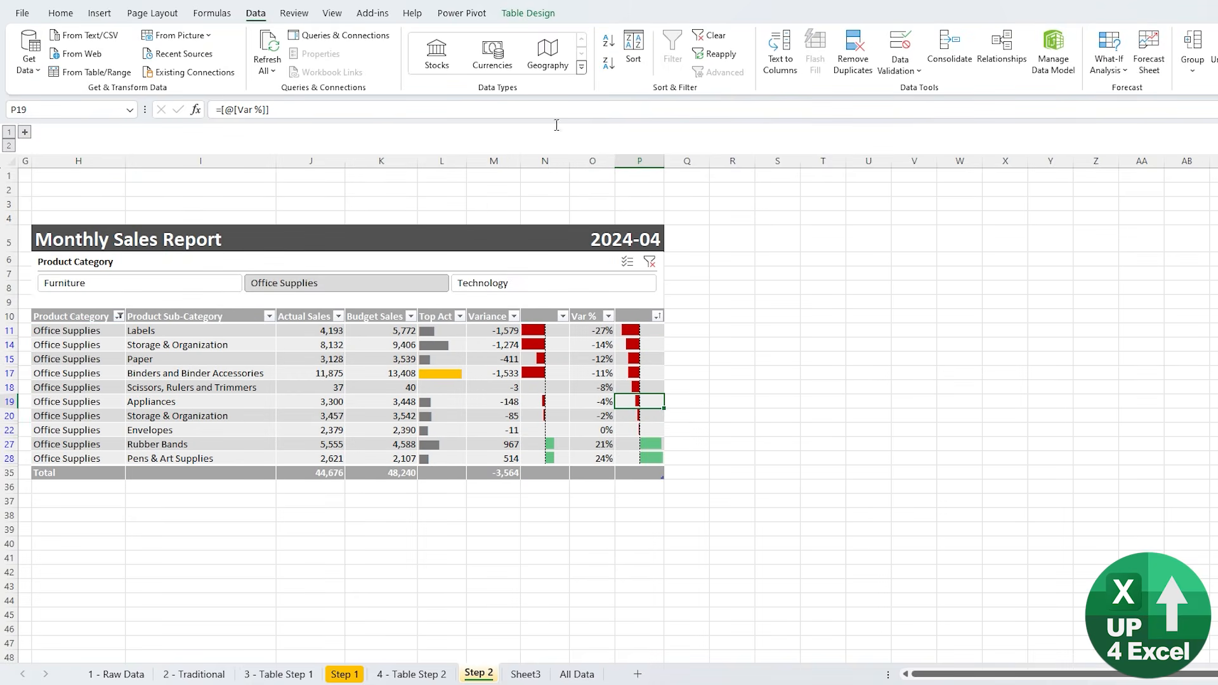
pyautogui.click(440, 356)
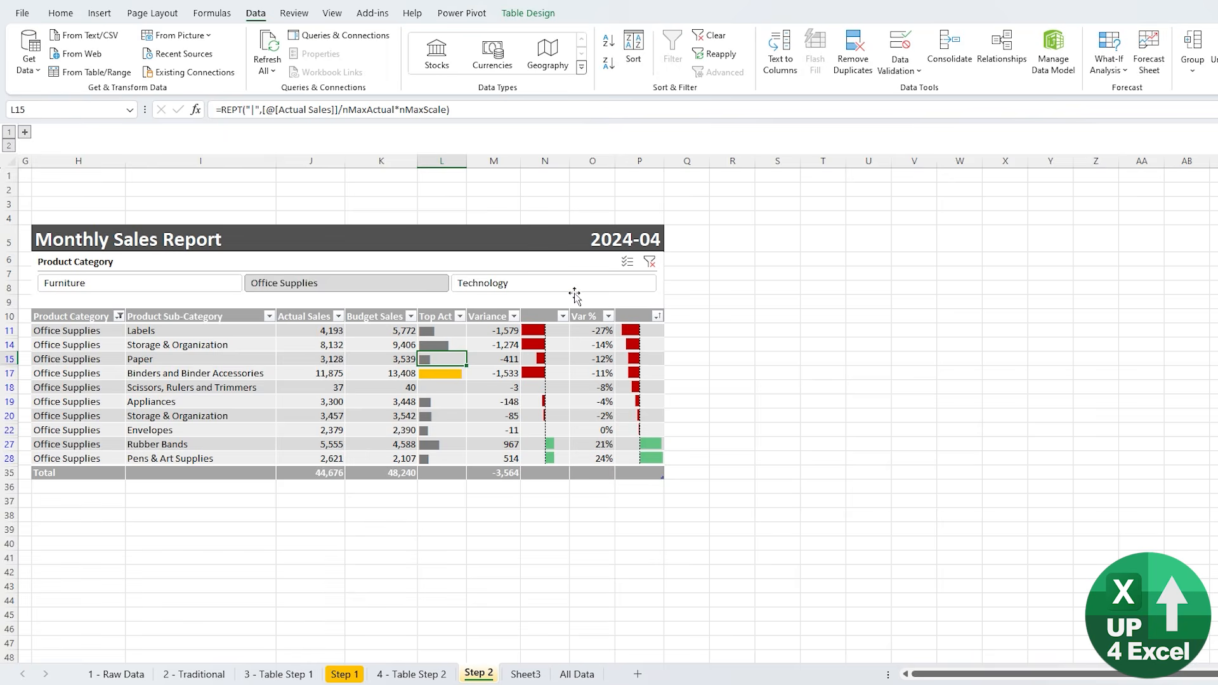
pyautogui.click(649, 261)
# - Sort the full table by the Variance bar column, first largest to smallest and finally smallest to largest
pyautogui.click(551, 409)
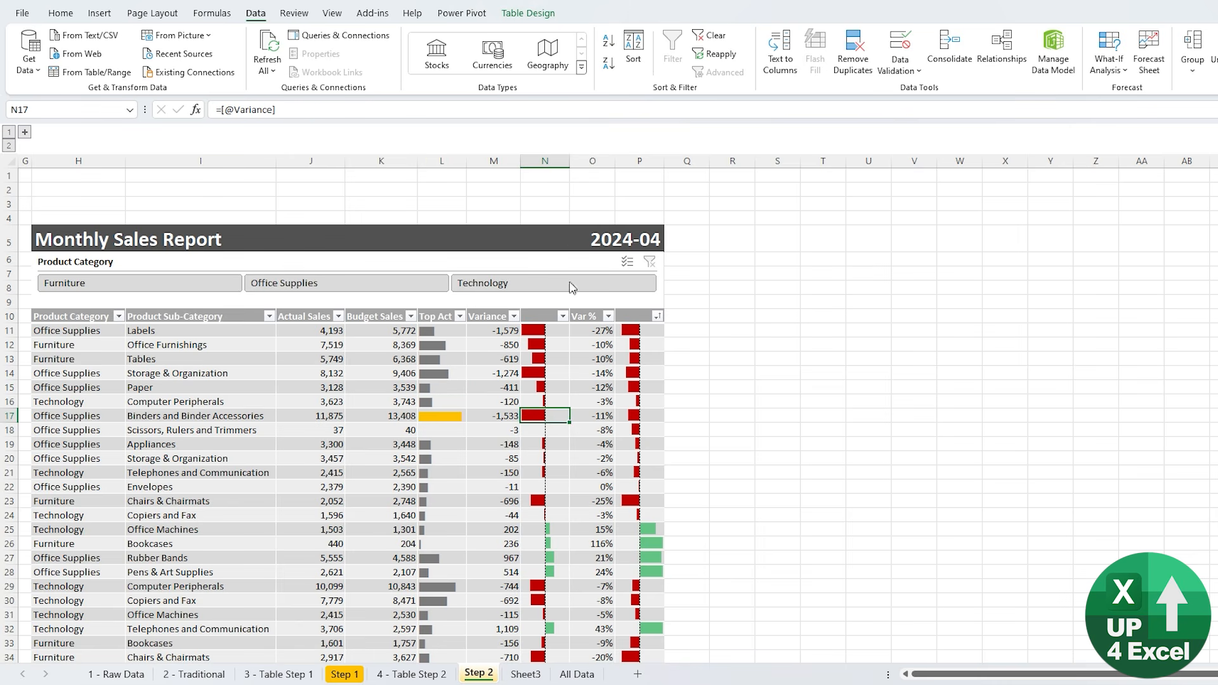
pyautogui.click(608, 62)
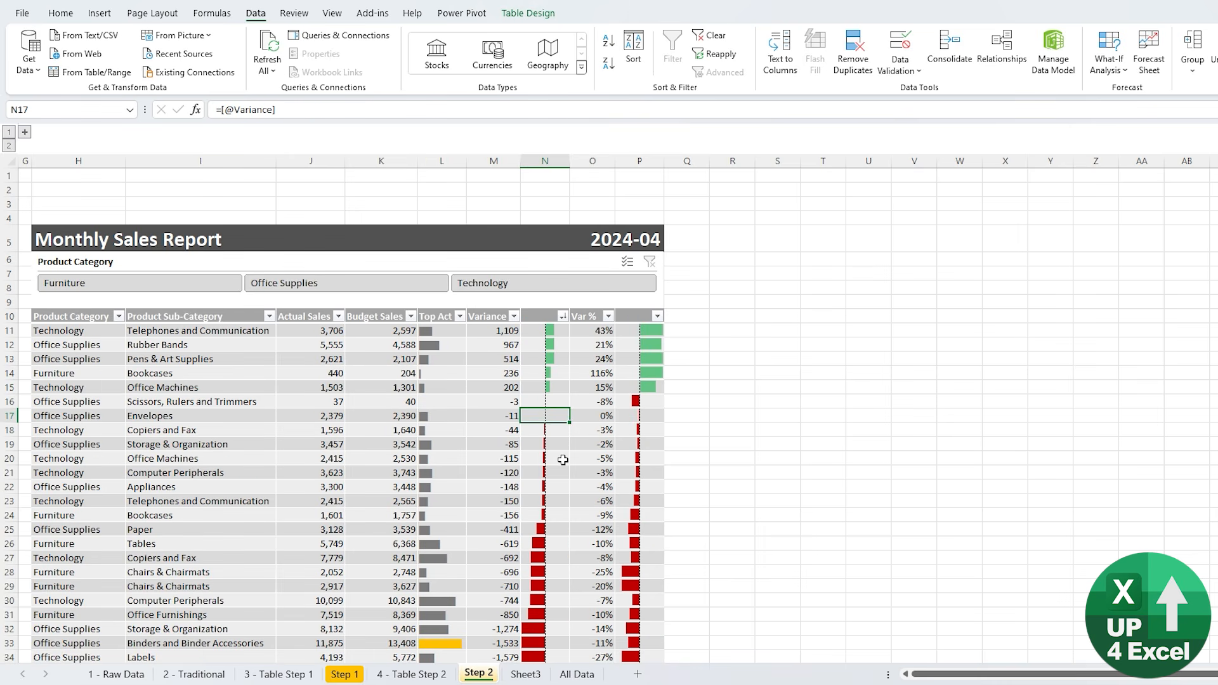
pyautogui.click(607, 42)
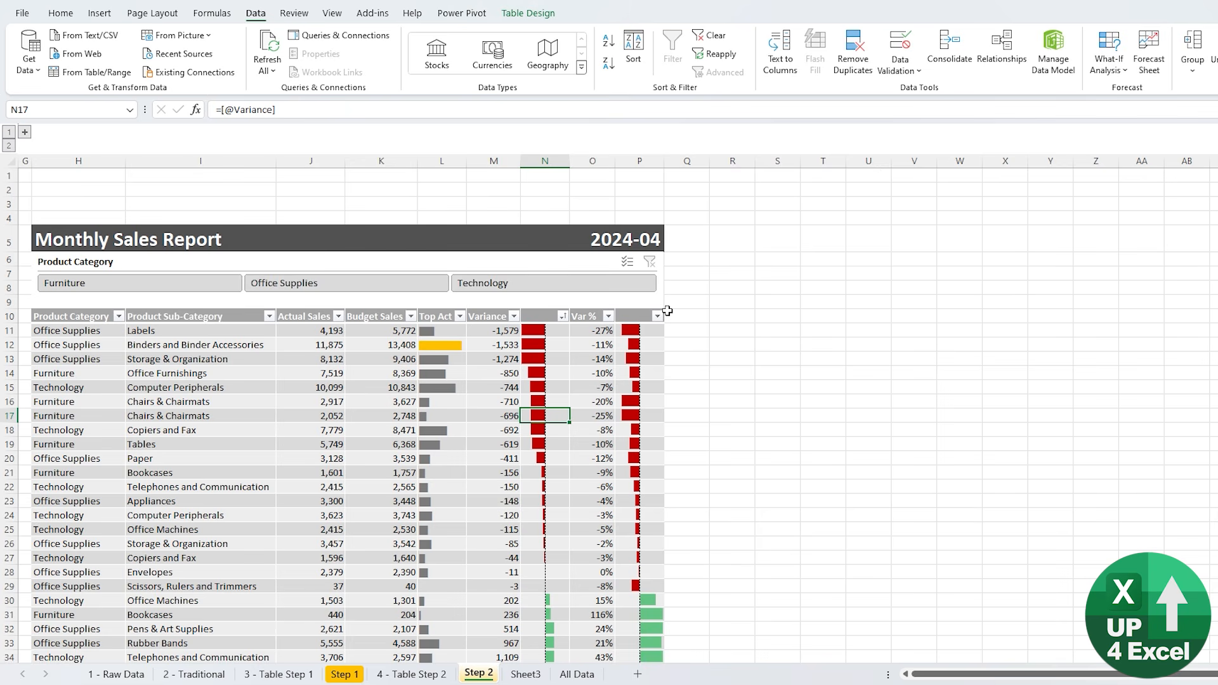